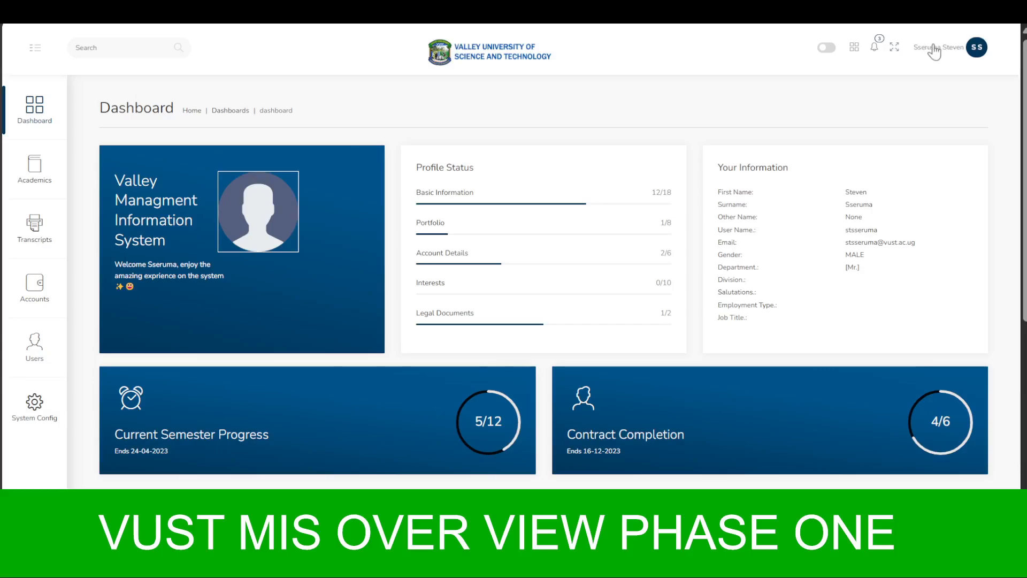
Start changing the account password and enter the current password.
left_click(976, 54)
left_click(946, 82)
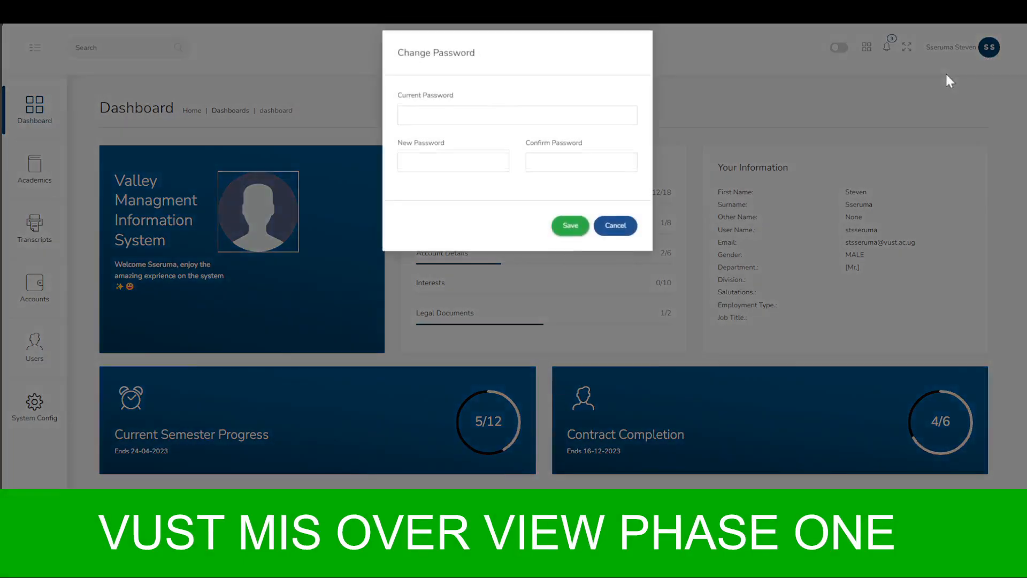
left_click(471, 125)
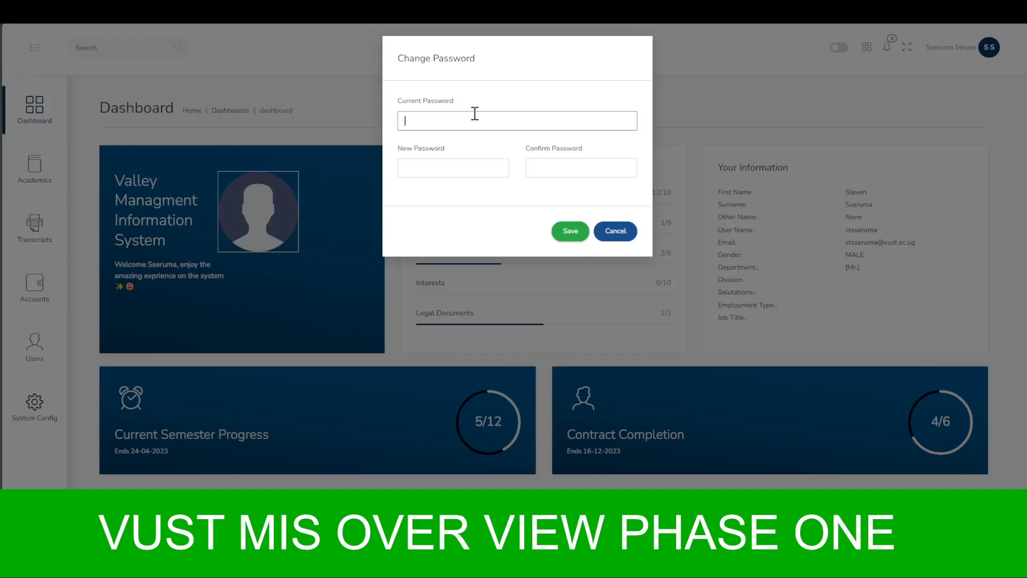
type("*********")
key("BackSpace")
key("BackSpace")
key("BackSpace")
key("BackSpace")
key("BackSpace")
key("BackSpace")
key("BackSpace")
key("BackSpace")
type("*************")
Enter the new account password, repeat it in the confirmation field and save the change.
left_click(416, 164)
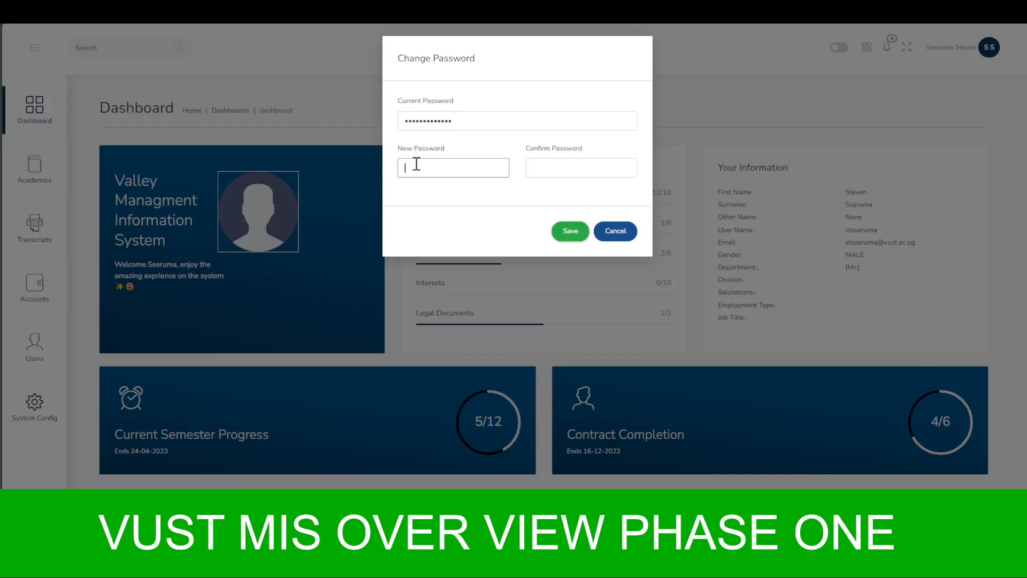
type("•••••••••")
type("aaaaaaaaa")
left_click(562, 164)
type("aaaaaaa")
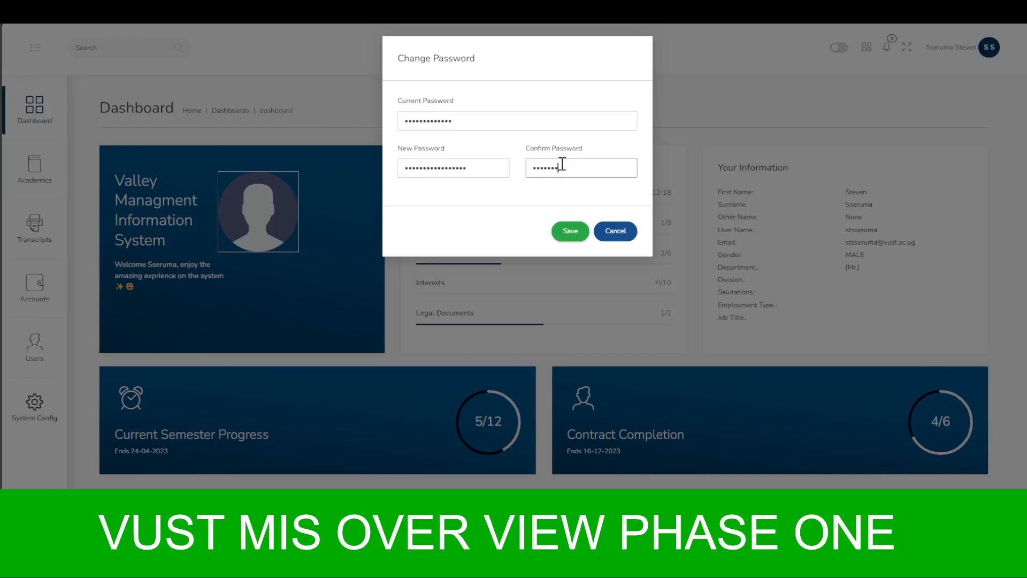
type("aaaaaaaaa")
left_click(514, 213)
left_click(571, 231)
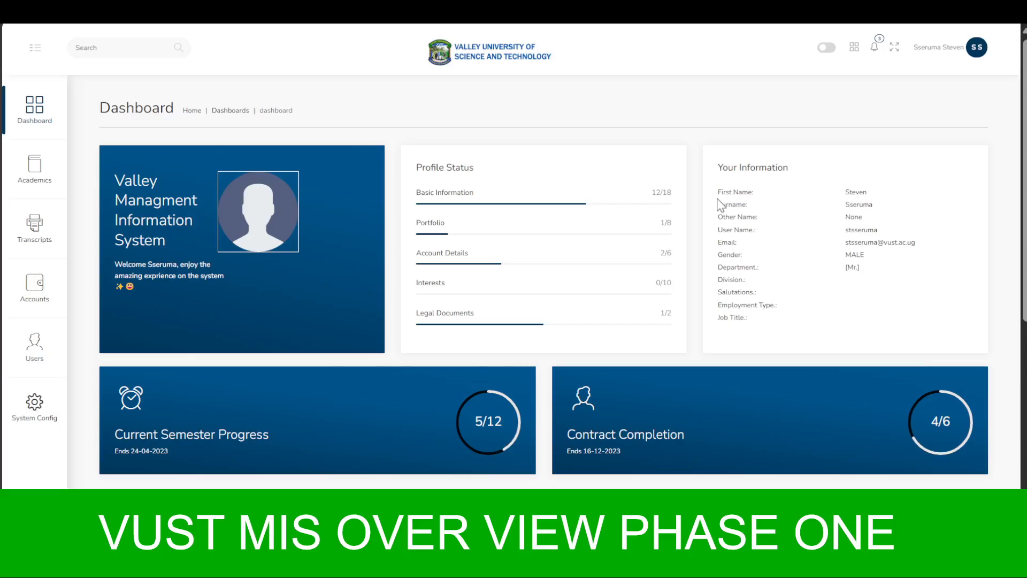
Filter the student transcripts by Faculty Of Science, Innovations & Technology and Department Of Agribusiness Management.
left_click(33, 170)
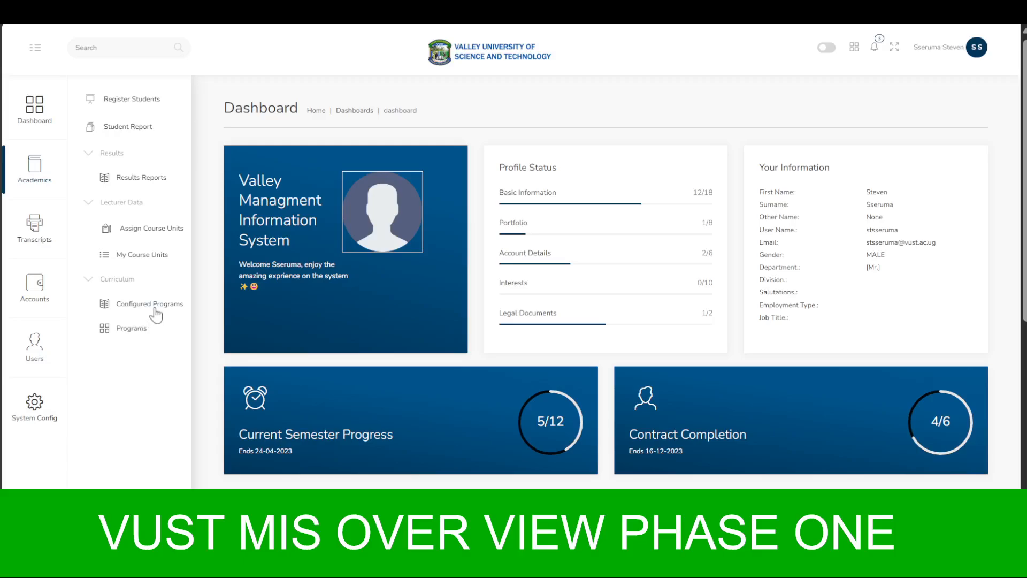
left_click(35, 227)
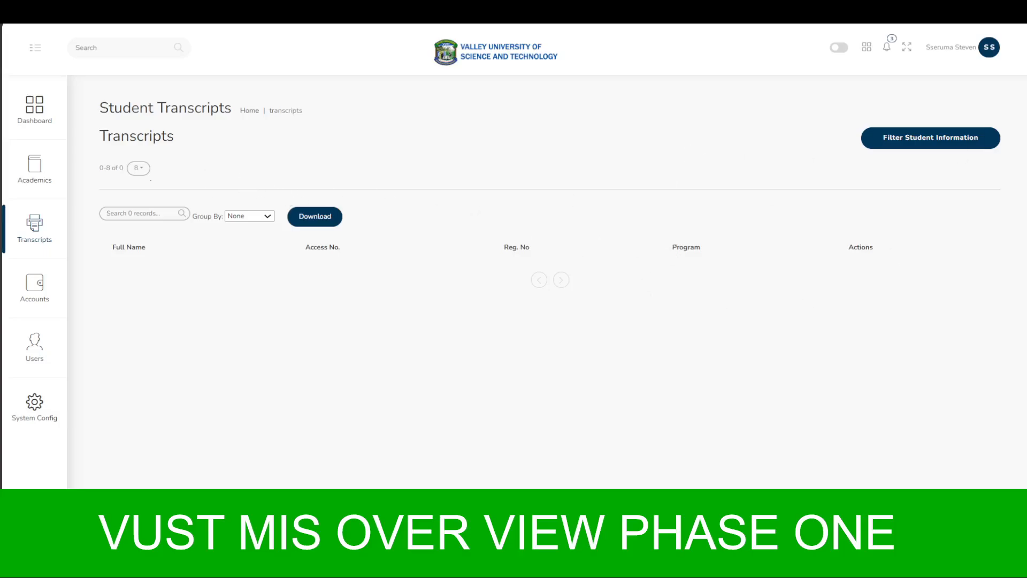
left_click(970, 138)
left_click(937, 116)
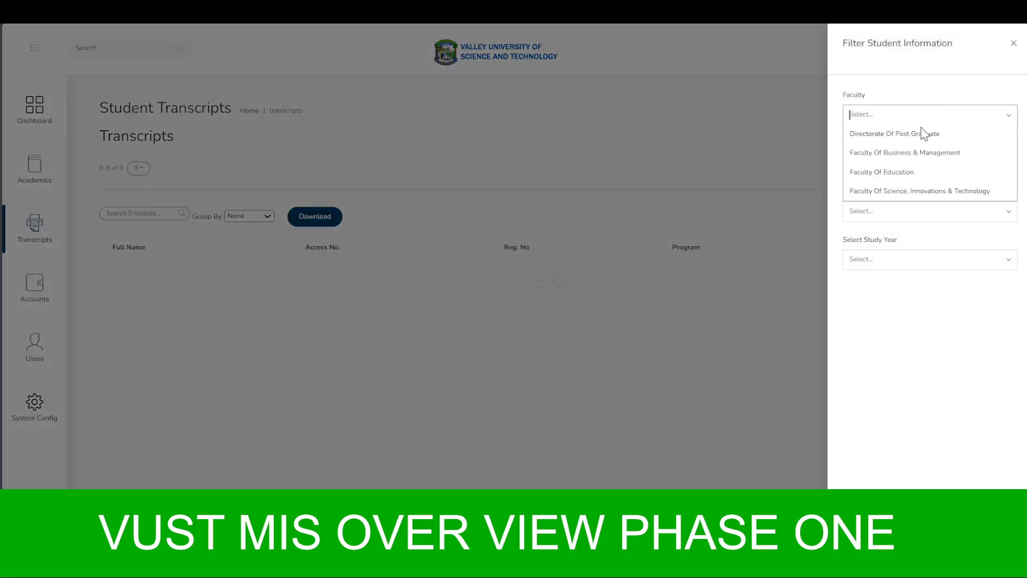
left_click(907, 191)
left_click(910, 164)
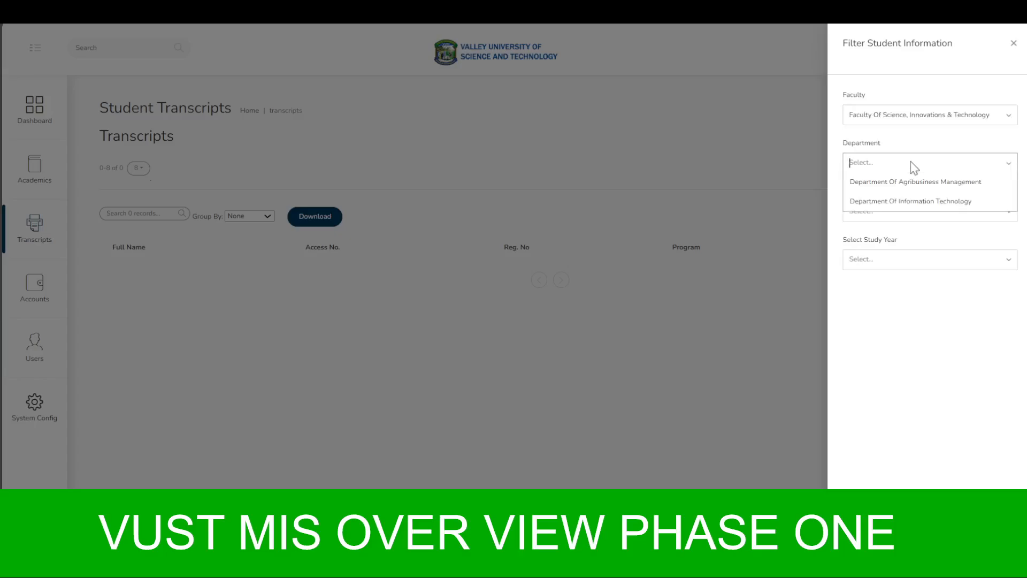
left_click(911, 184)
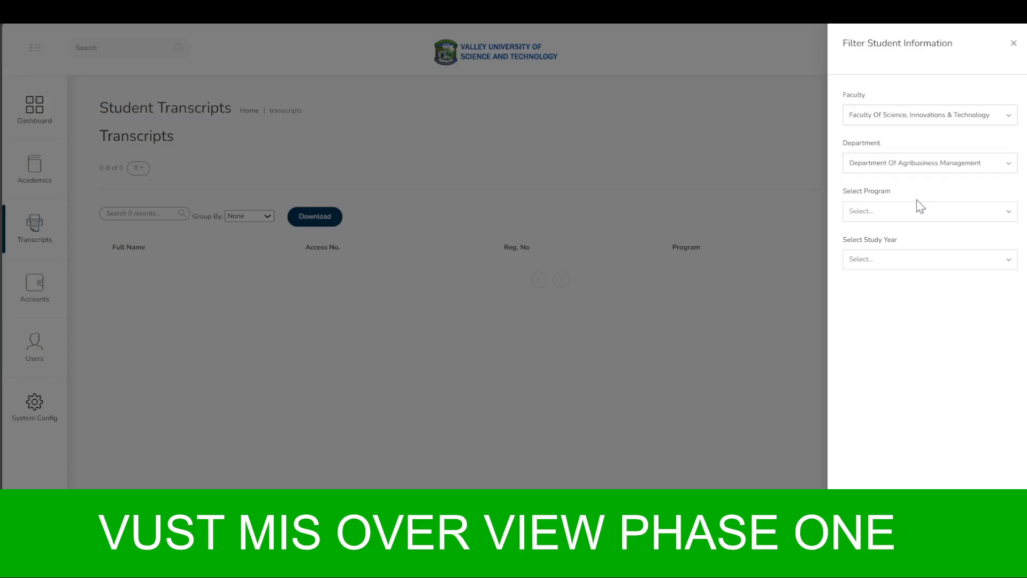
Narrow the transcript filter to Diploma in Agribusiness management and rural development, Year II, and close the filter.
left_click(919, 210)
left_click(920, 207)
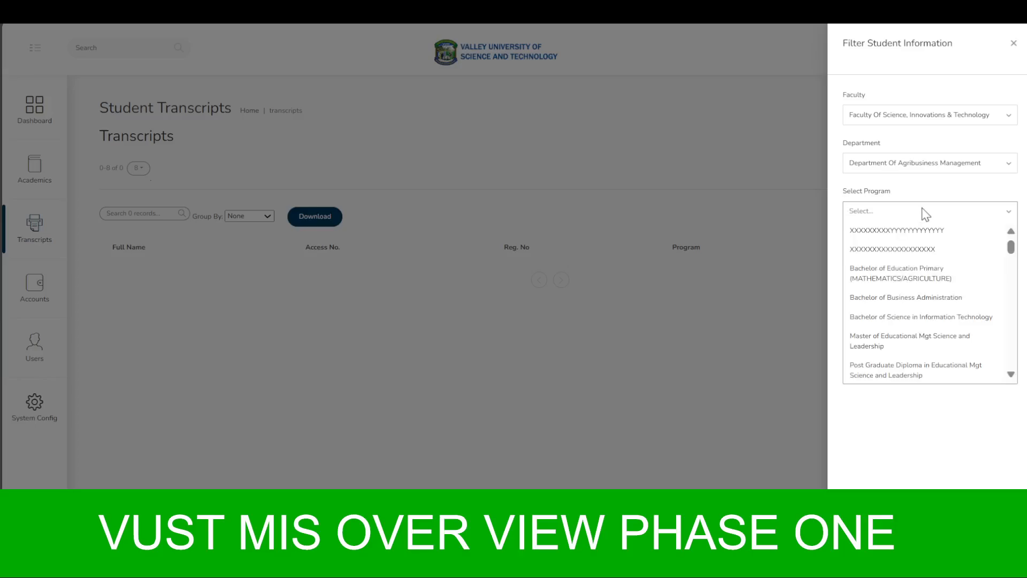
type("agri")
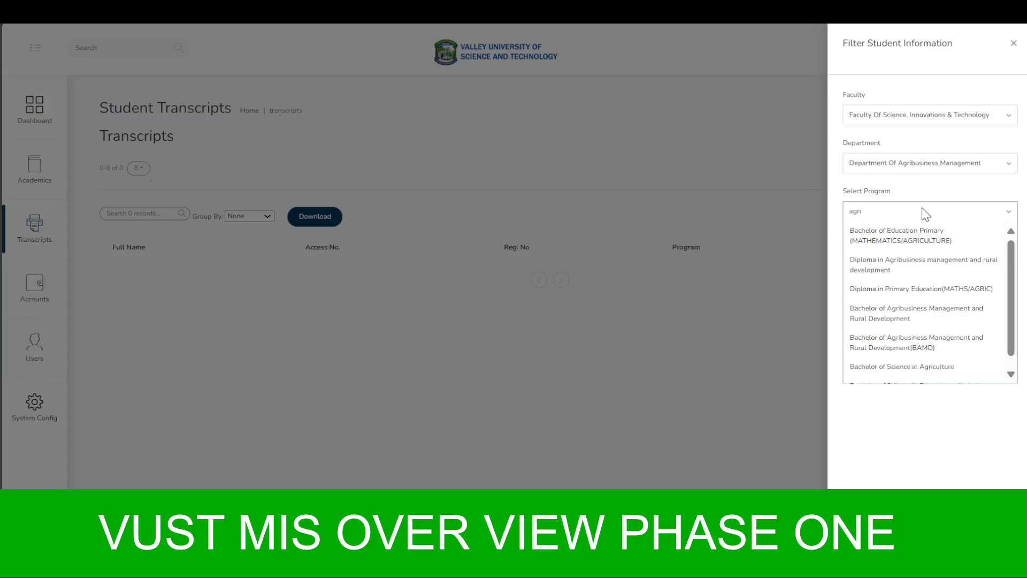
left_click(940, 269)
left_click(944, 265)
left_click(914, 297)
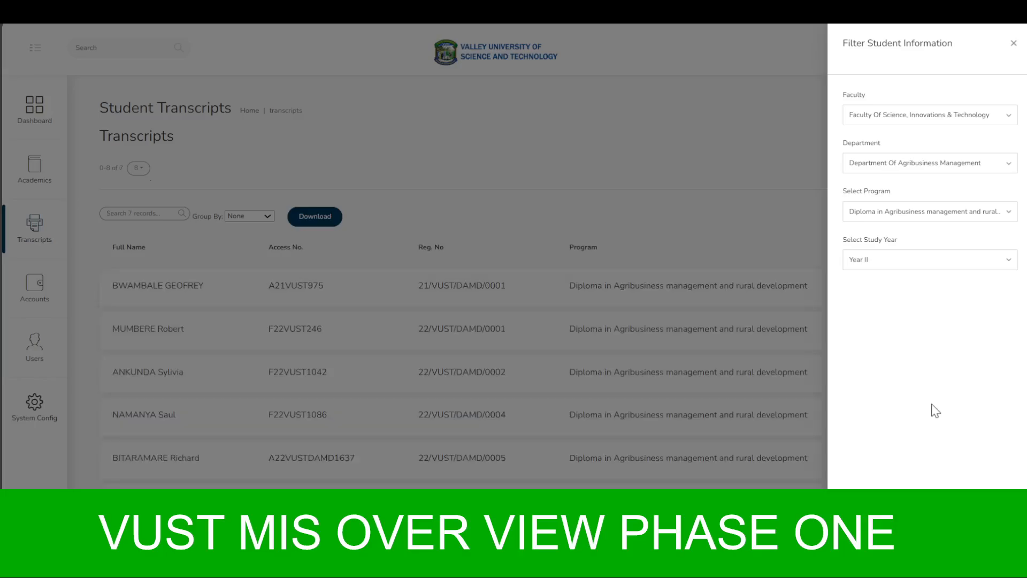
left_click(796, 381)
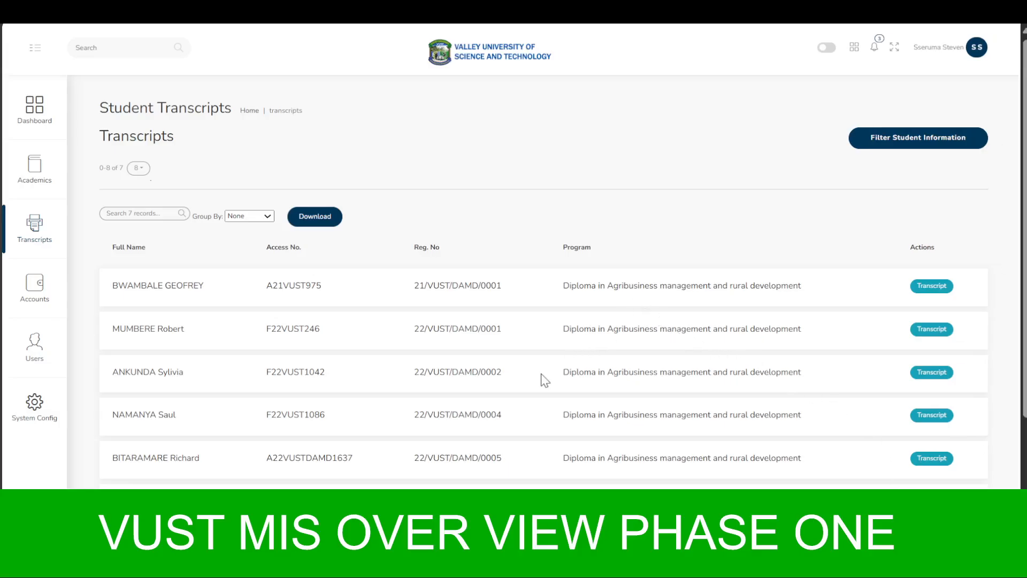
Examine the full academic transcript of the second student in the filtered list, from personal details to semester marks.
scroll(389, 366, "down", 3)
scroll(390, 370, "up", 3)
left_click(932, 328)
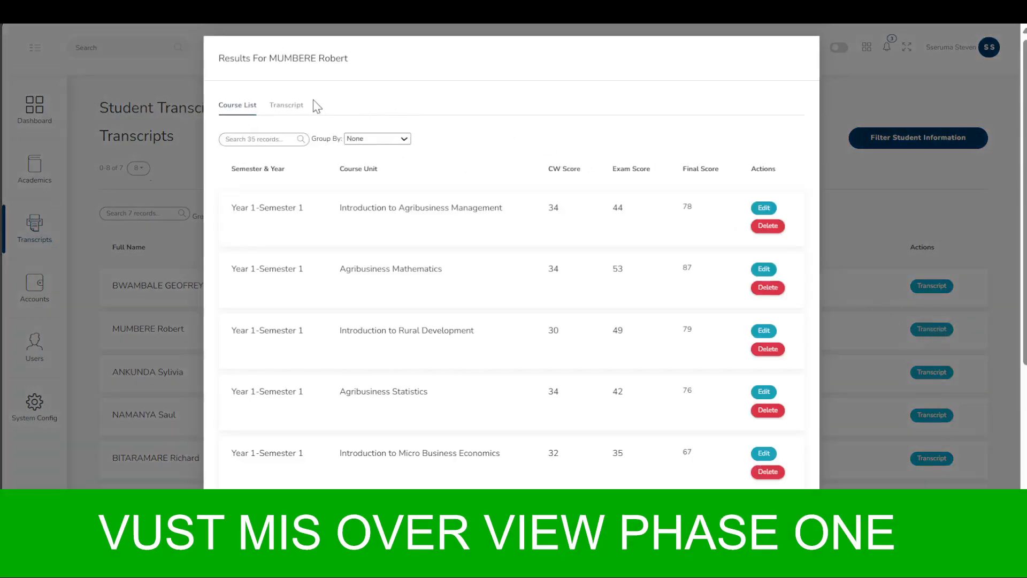
left_click(287, 107)
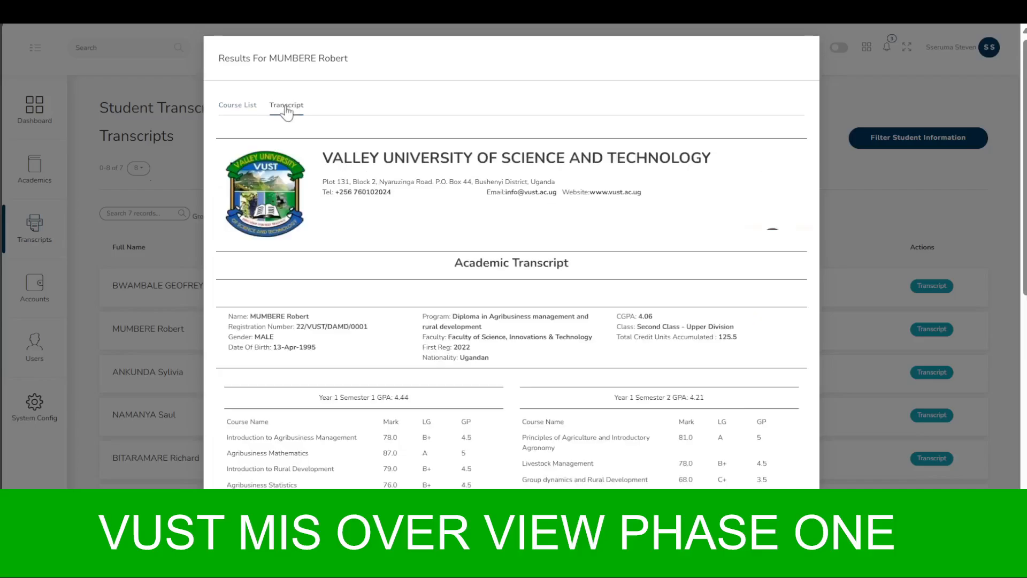
scroll(692, 300, "down", 6)
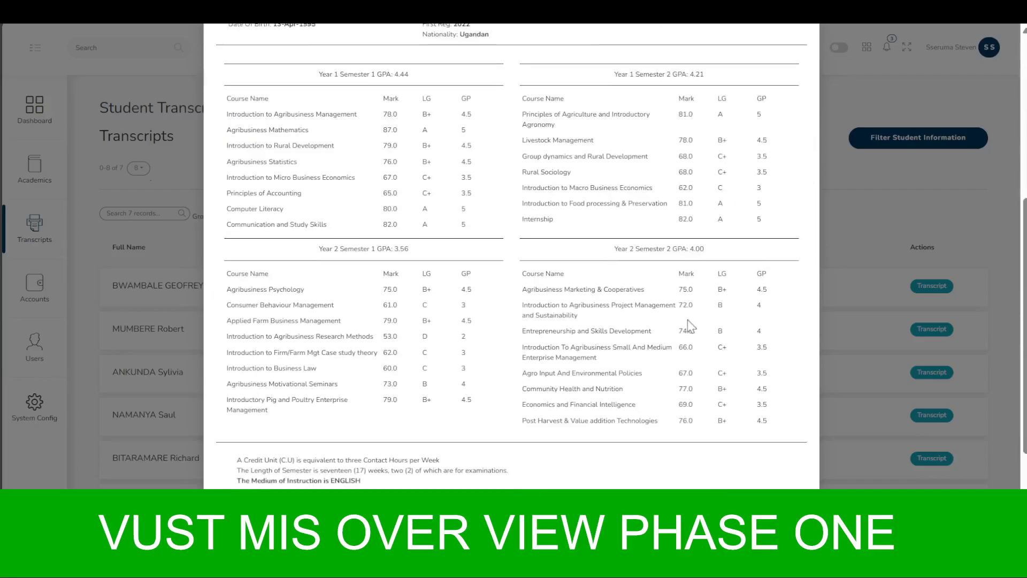
scroll(686, 374, "up", 5)
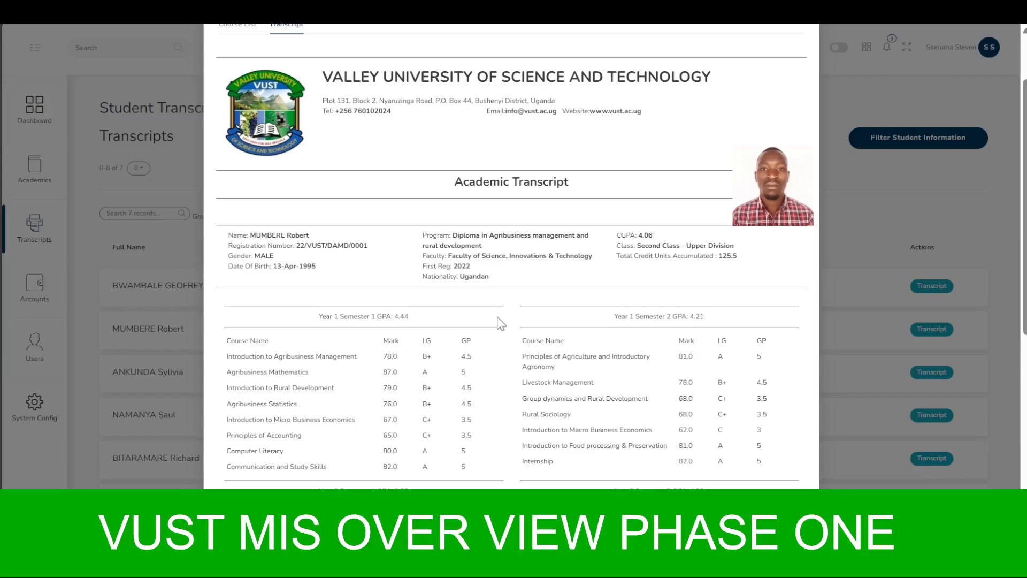
scroll(481, 294, "down", 7)
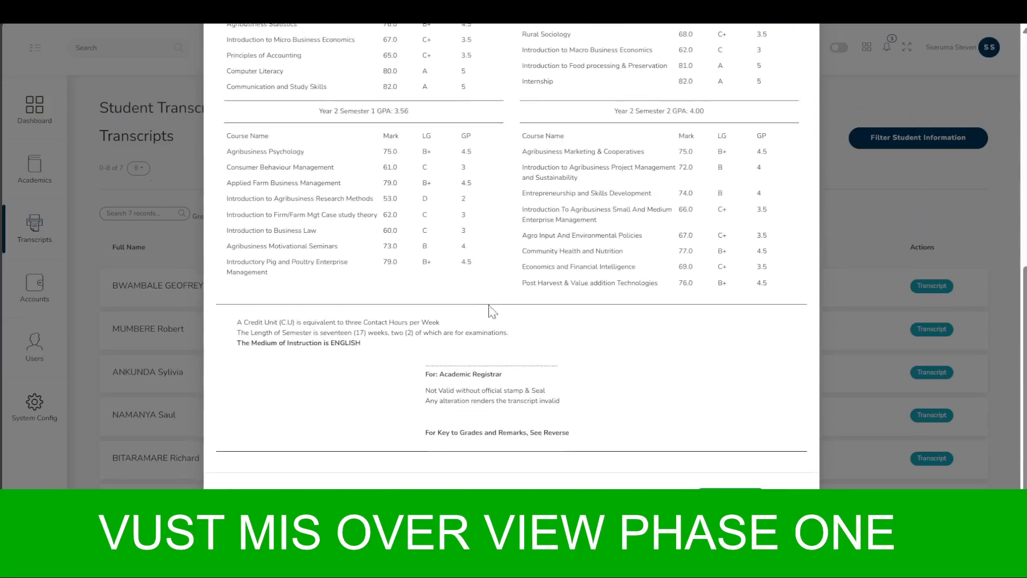
scroll(492, 309, "up", 8)
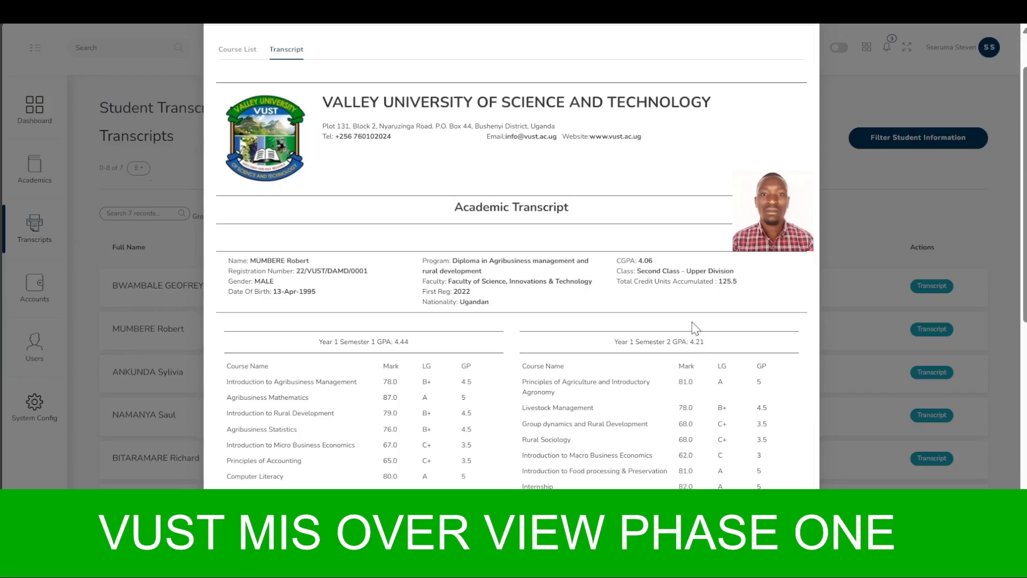
scroll(695, 328, "down", 8)
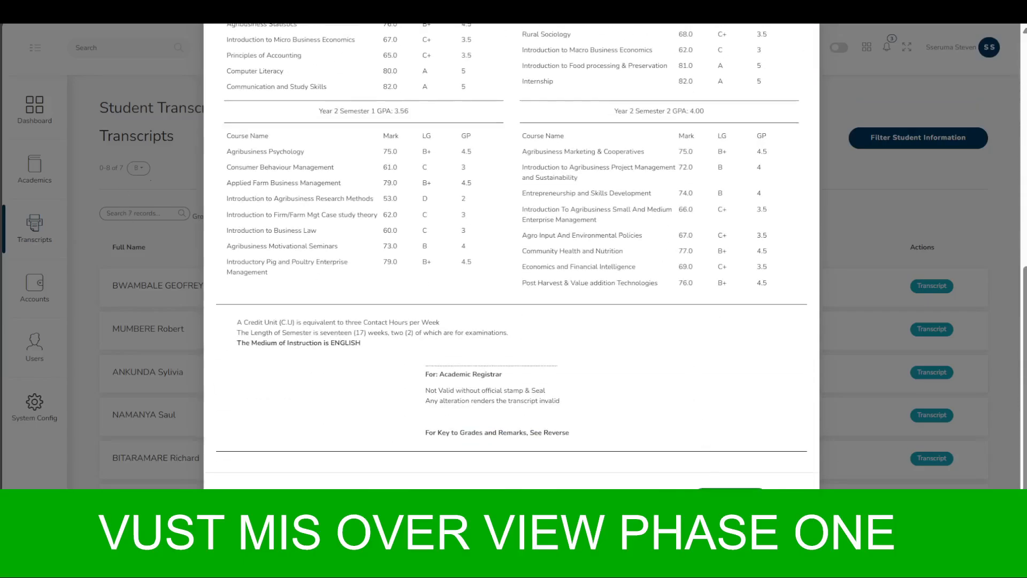
Check the transcript's print preview, cancel printing and return to the student transcripts list.
left_click(730, 497)
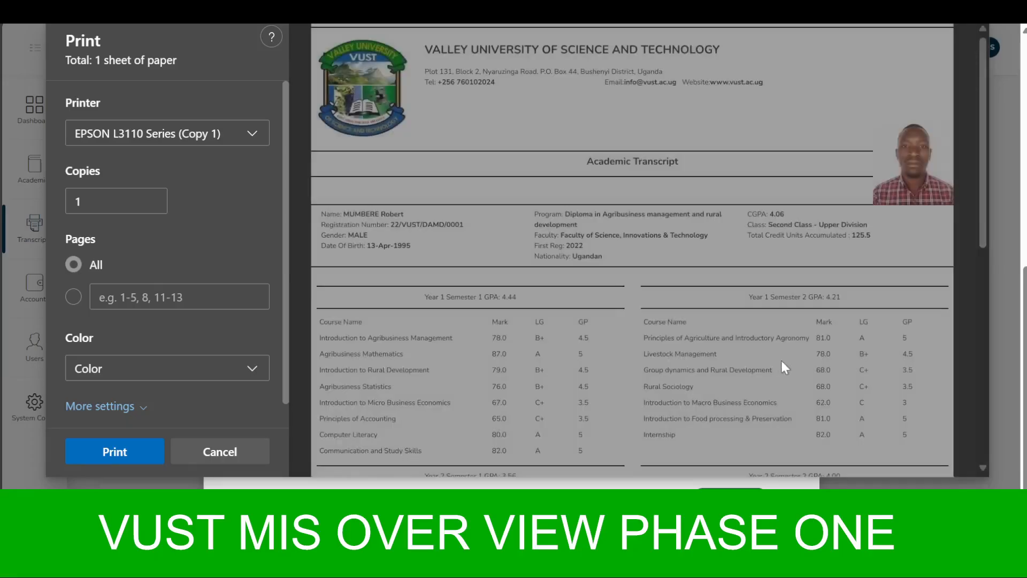
scroll(733, 327, "down", 6)
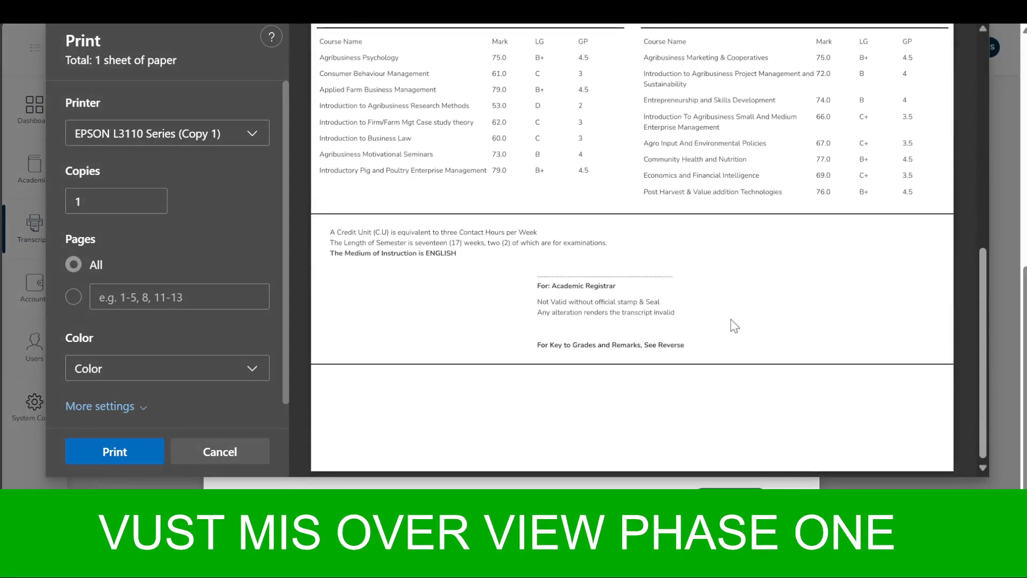
scroll(744, 364, "up", 5)
left_click(221, 454)
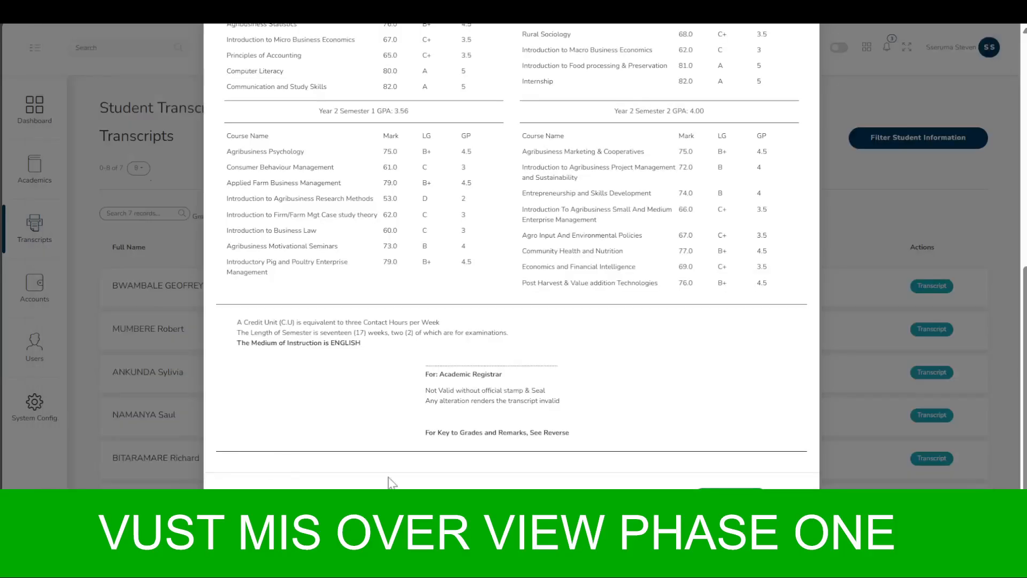
left_click(138, 253)
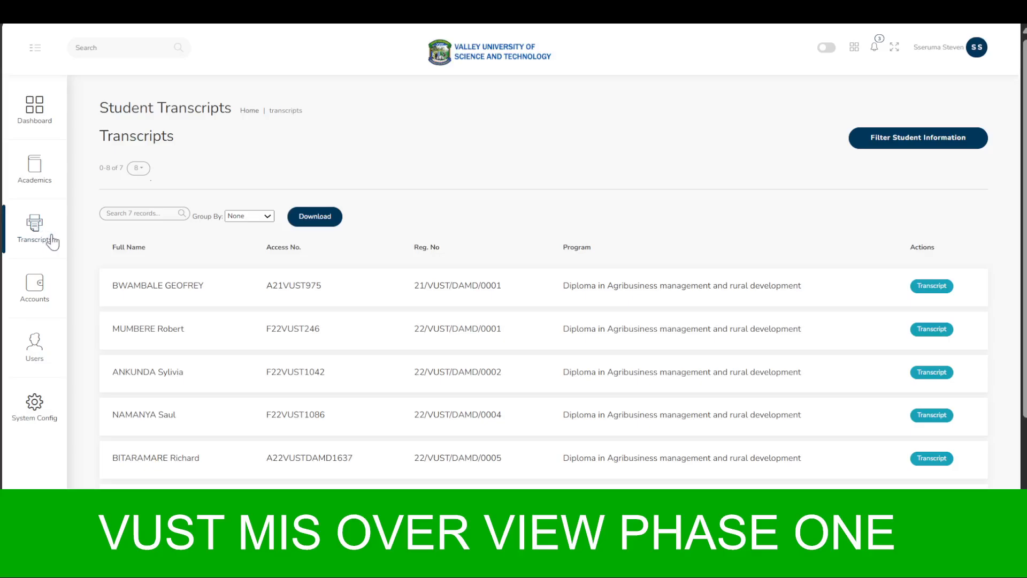
Filter the student accounts registration data by February Semester 2025.
left_click(36, 292)
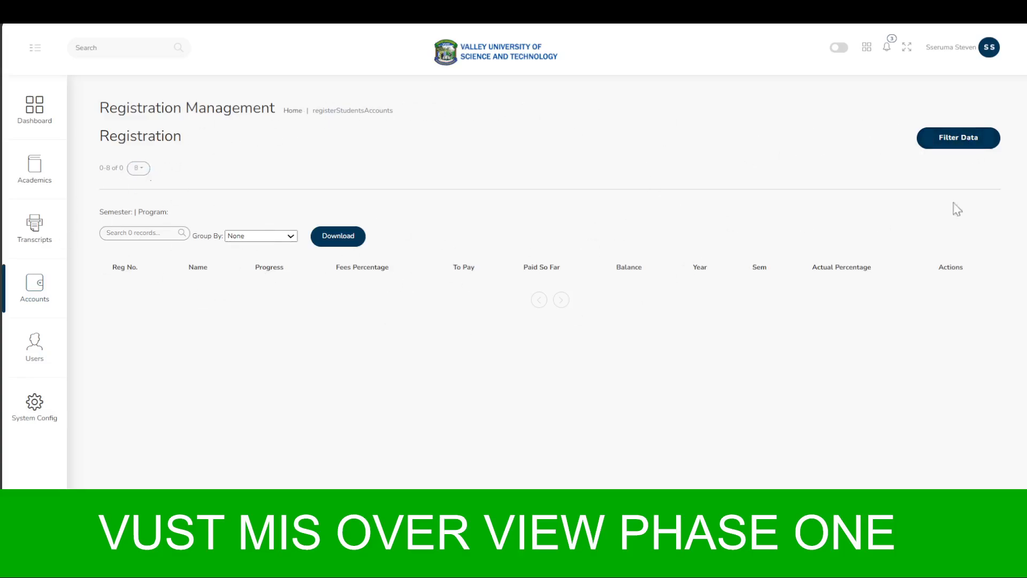
left_click(955, 140)
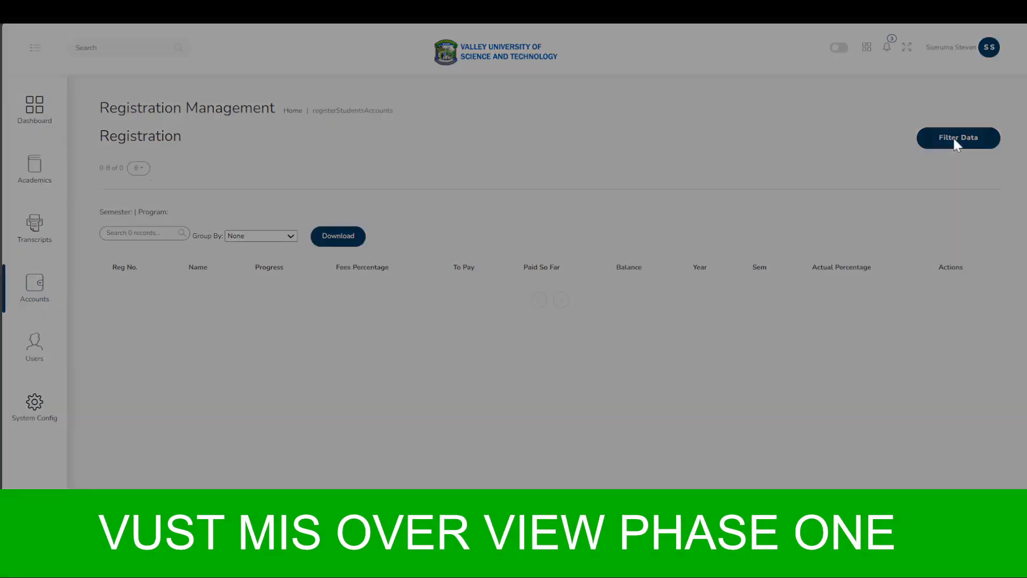
left_click(898, 119)
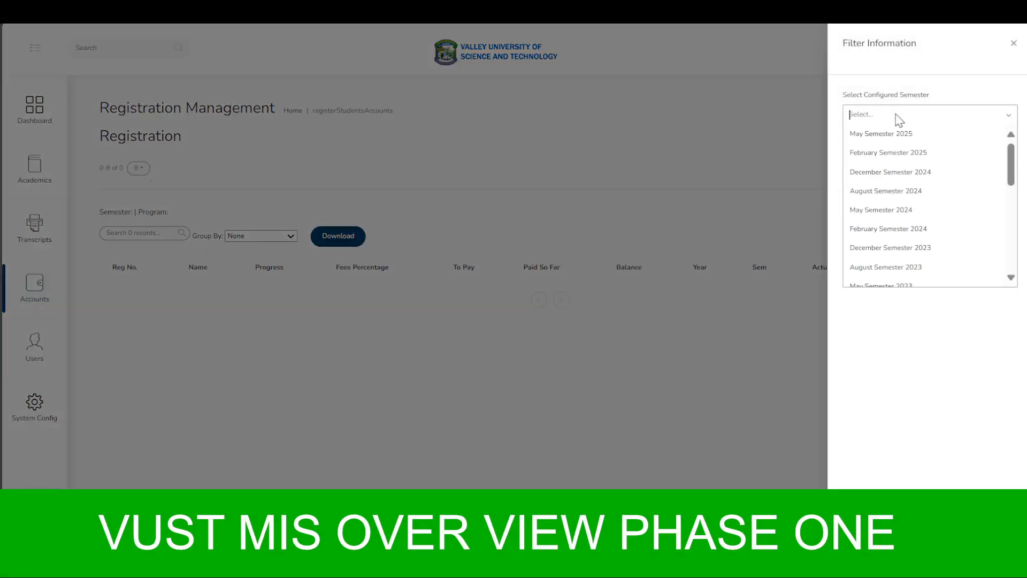
left_click(898, 154)
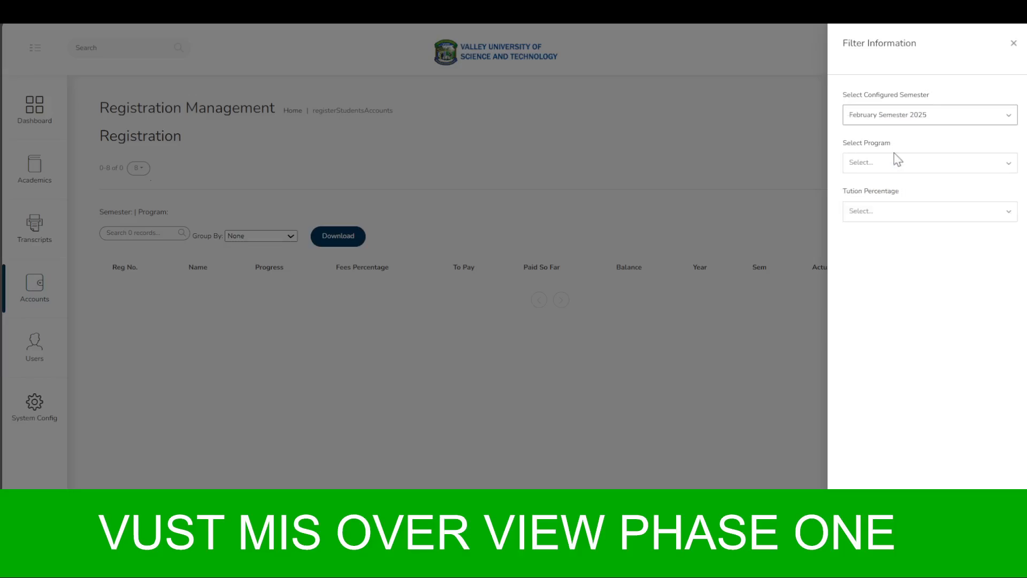
Narrow the registration filter to Bachelor of Science in Information Technology with a tuition percentage of 0%.
left_click(922, 161)
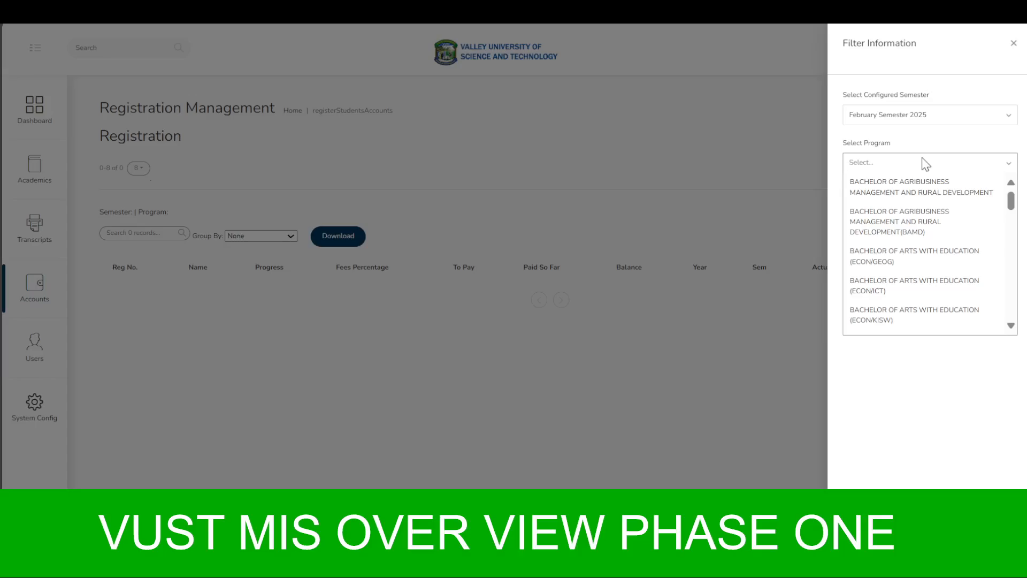
type("info")
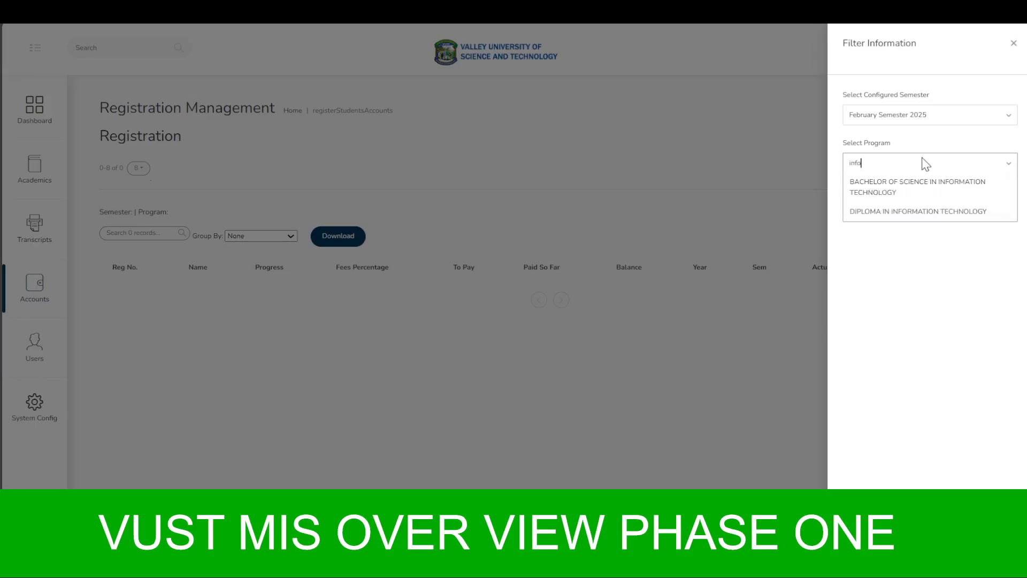
left_click(923, 186)
left_click(951, 221)
left_click(926, 233)
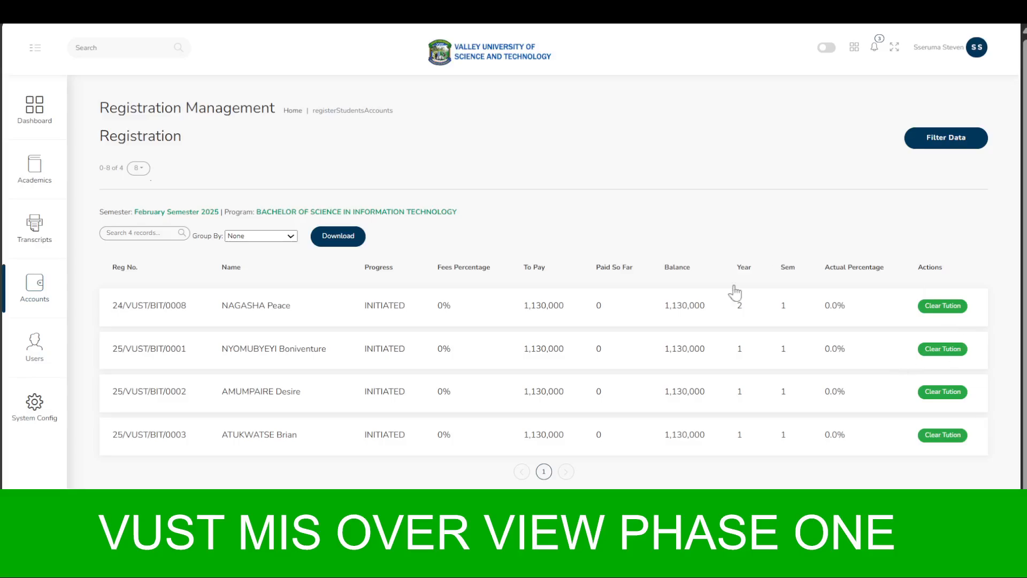
Start tuition clearance for the first listed student with 50% tuition cleared and a total amount paid of 580,000.
left_click(944, 309)
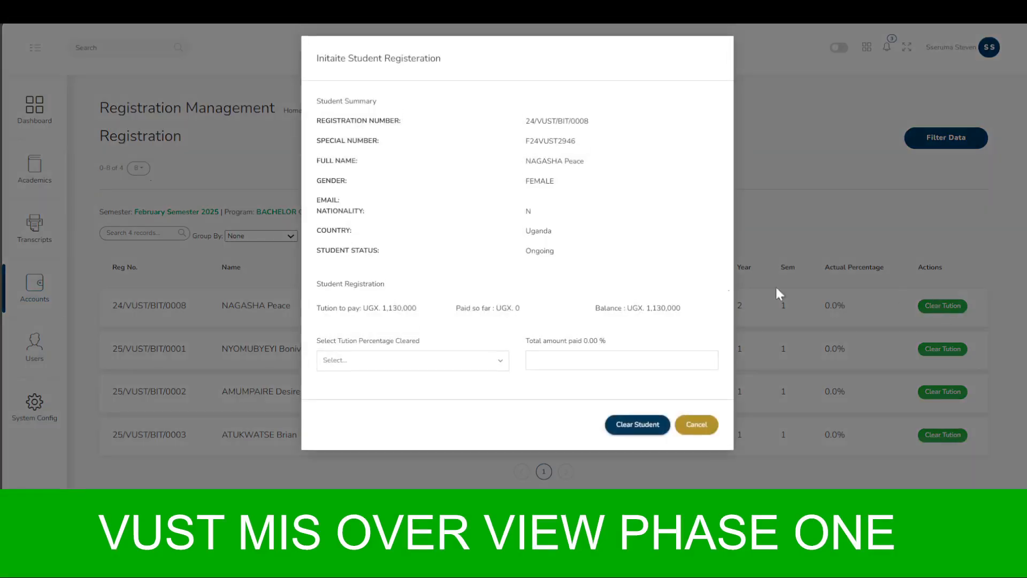
left_click(408, 361)
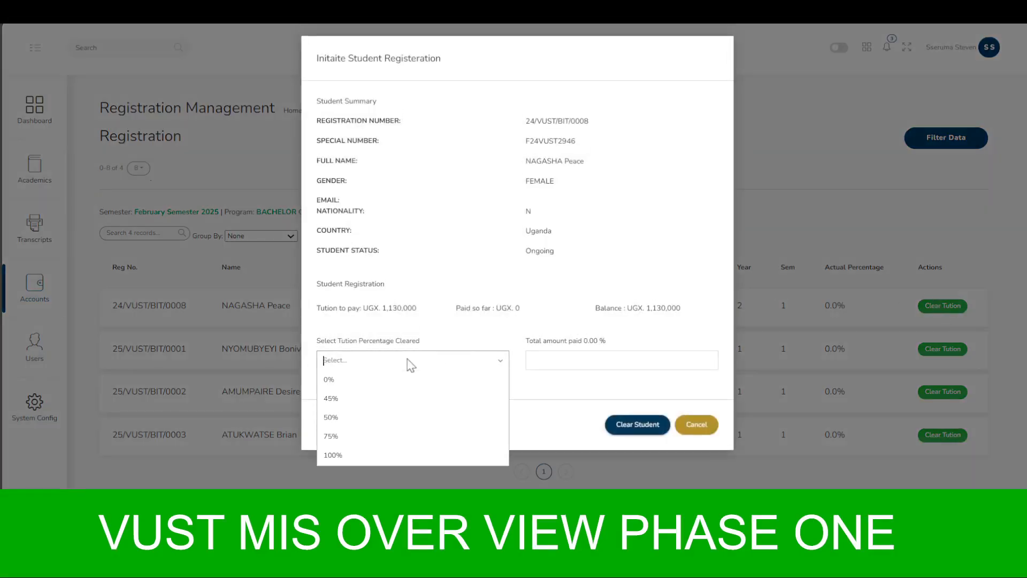
left_click(398, 426)
left_click(583, 360)
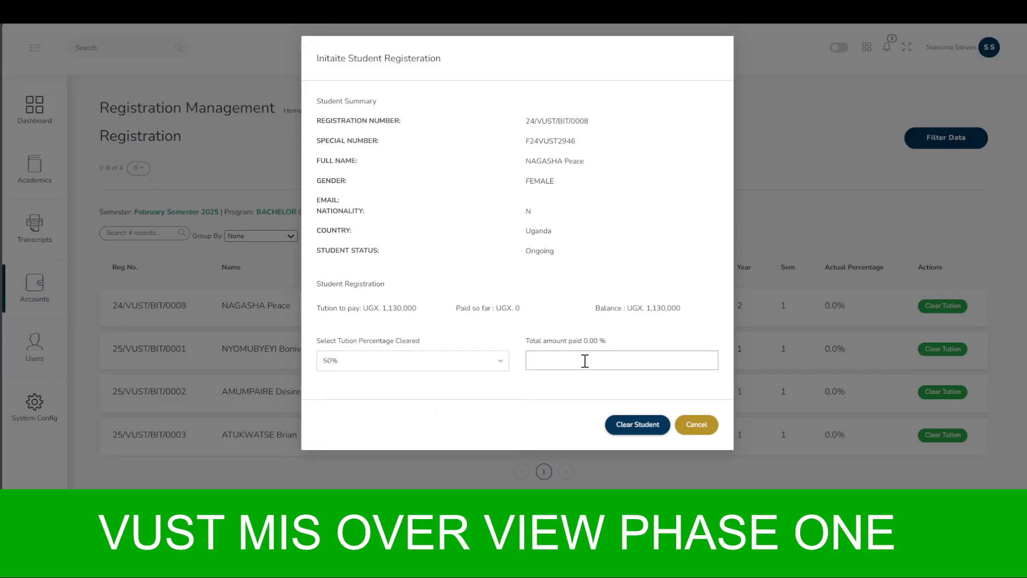
type("25")
key("Delete")
key("Delete")
type("5,800,0")
type("0")
type("0")
key("BackSpace")
Set the tuition percentage cleared to 100% and clear the student for registration.
left_click_drag(645, 308, 691, 312)
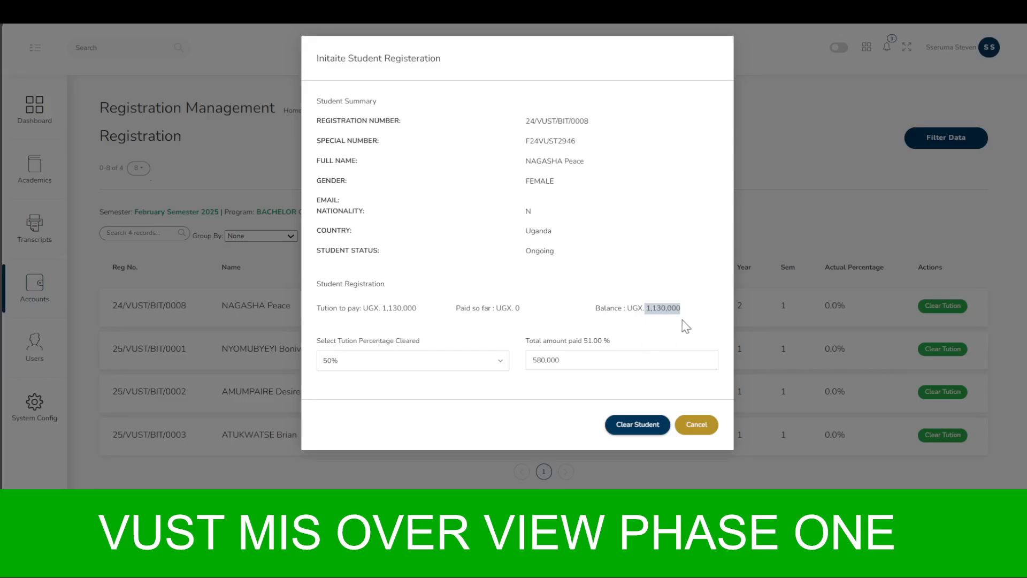
left_click(488, 368)
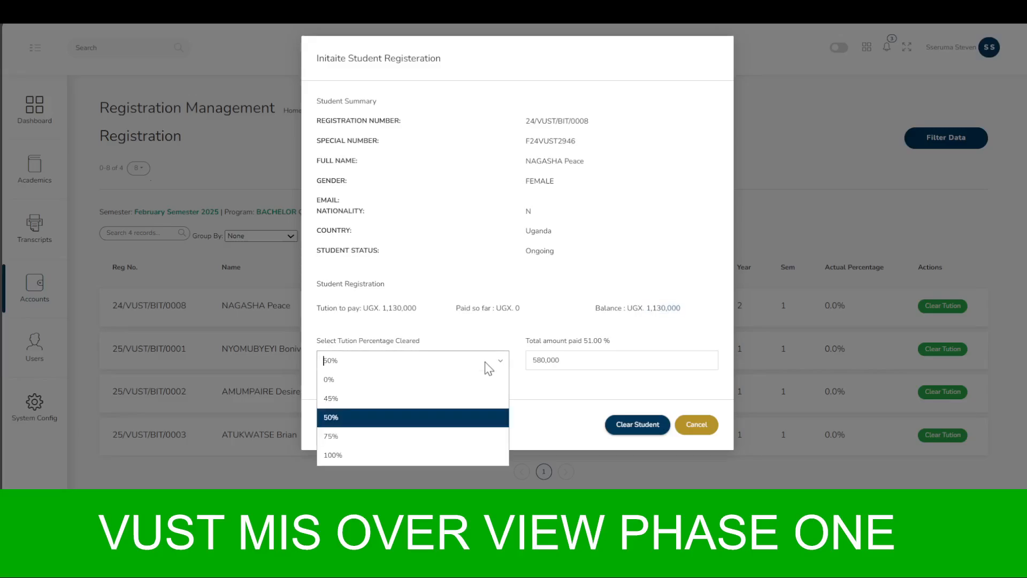
left_click(367, 456)
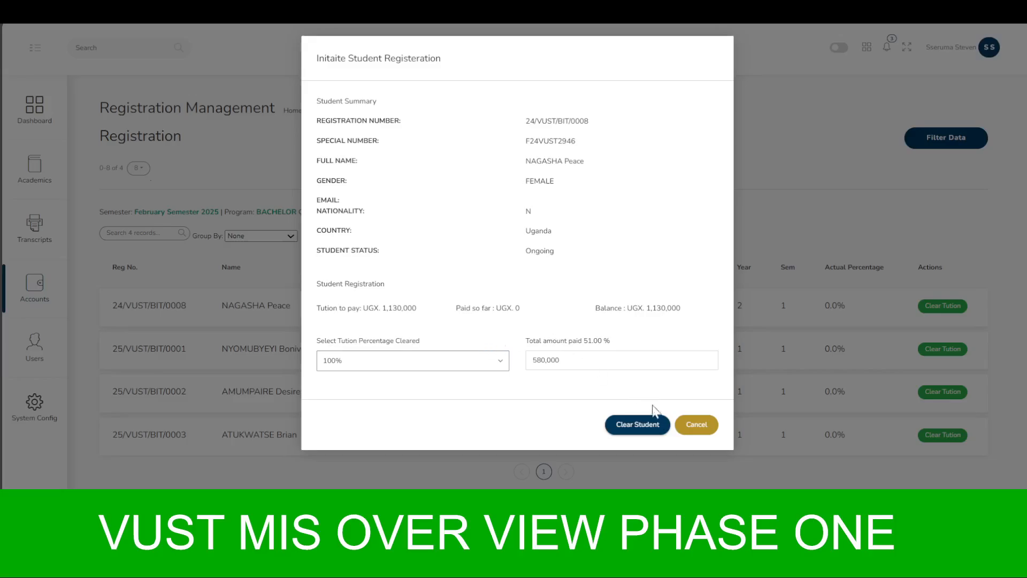
left_click(639, 425)
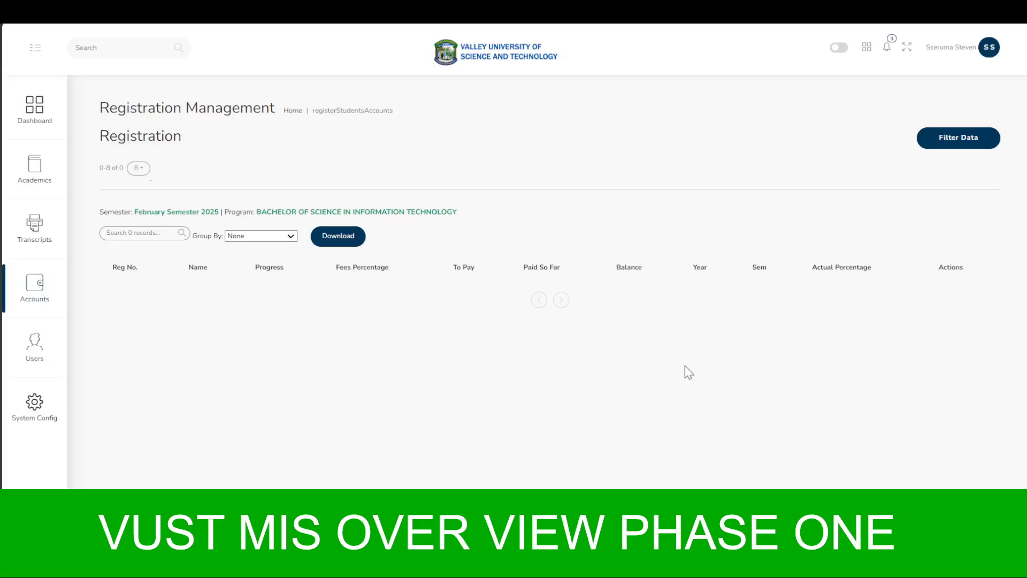
Filter the accounts registration data by February Semester 2025, Bachelor of Science in Information Technology and all tuition percentages.
left_click(957, 138)
left_click(906, 115)
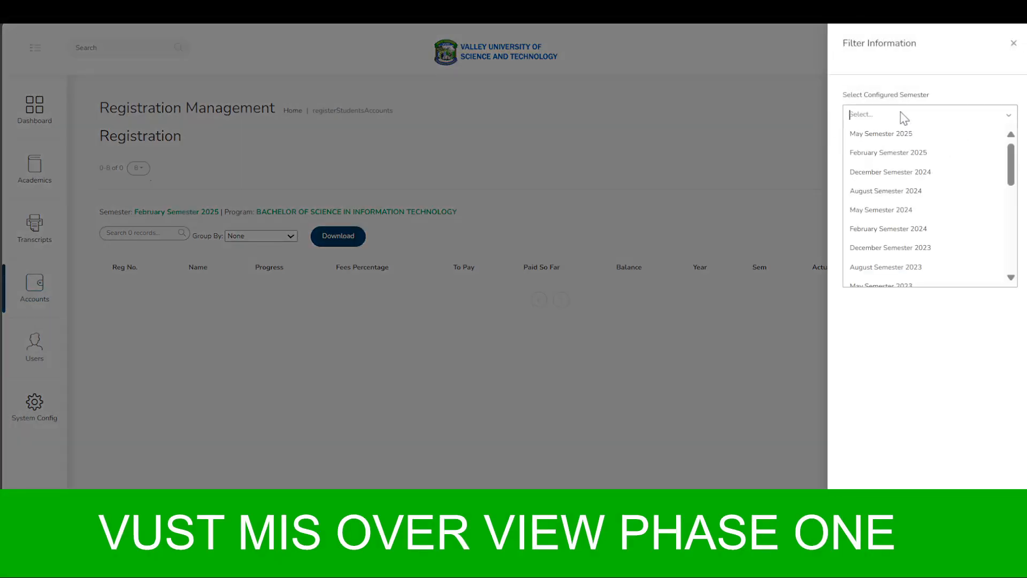
left_click(889, 153)
left_click(899, 164)
type("inf")
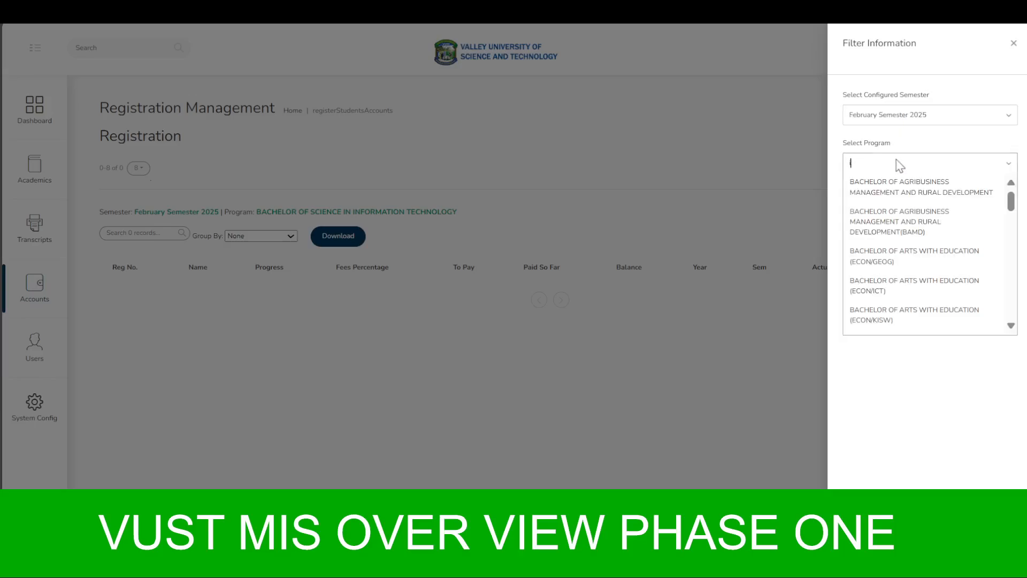
left_click(908, 184)
left_click(931, 219)
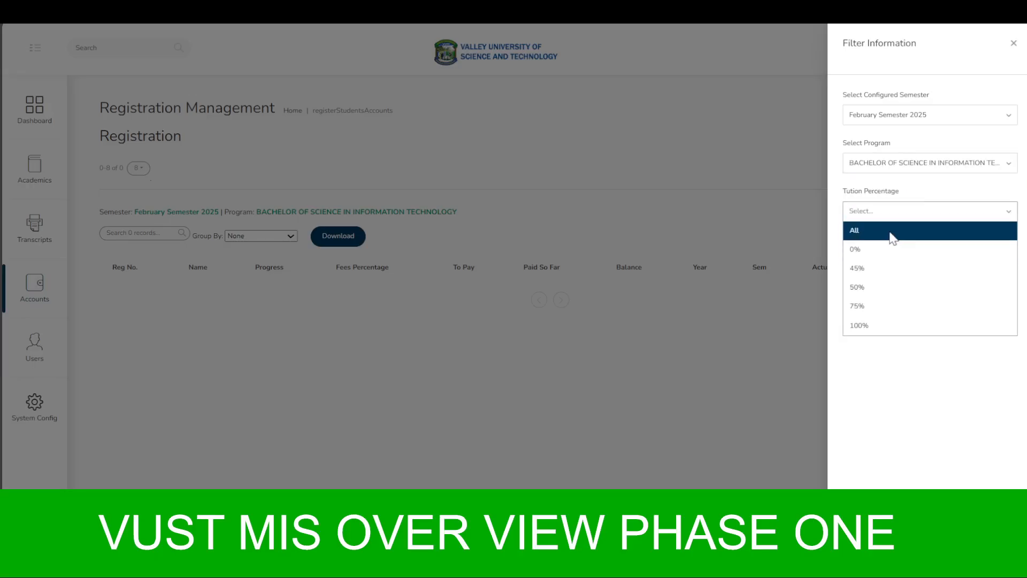
left_click(889, 232)
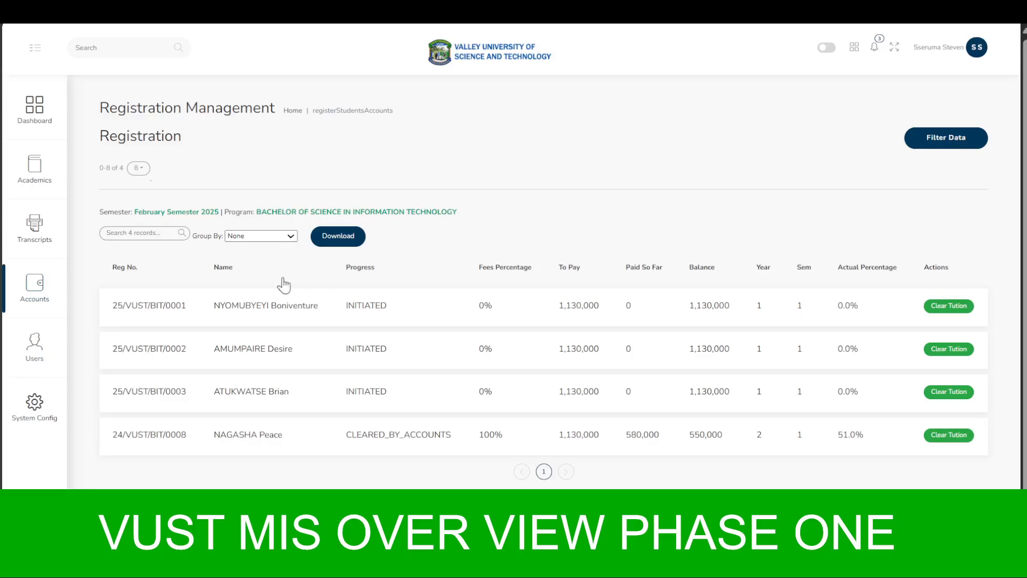
Open the students user list, examine the fields of the form for uploading new students and close the form.
left_click(33, 350)
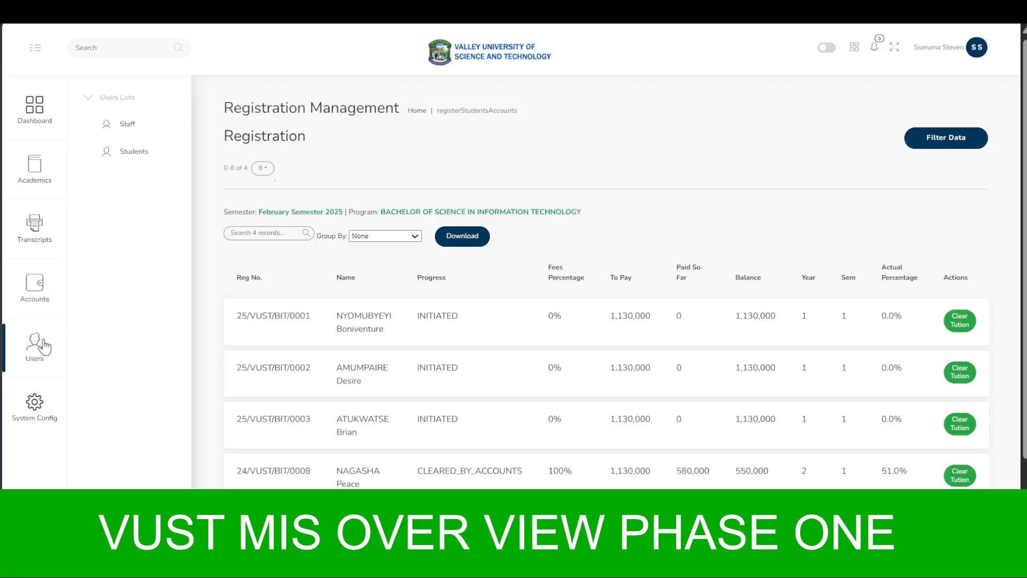
left_click(133, 152)
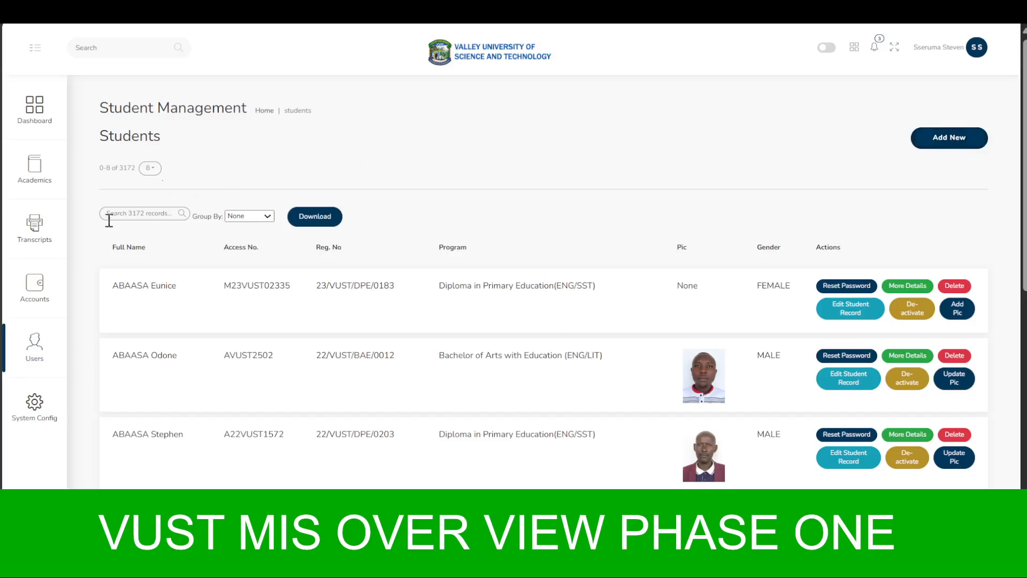
left_click(961, 137)
scroll(914, 262, "down", 1)
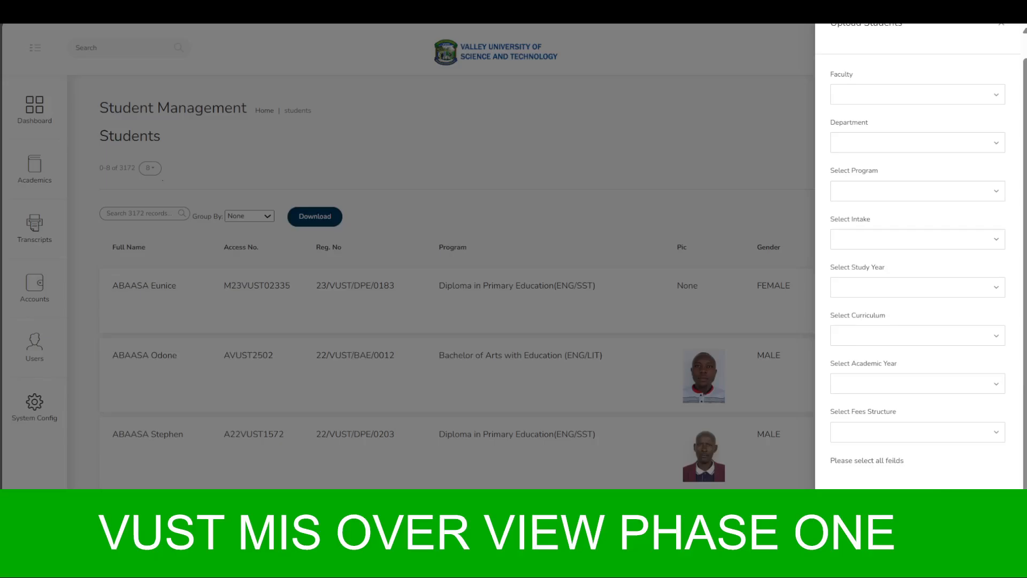
left_click(504, 311)
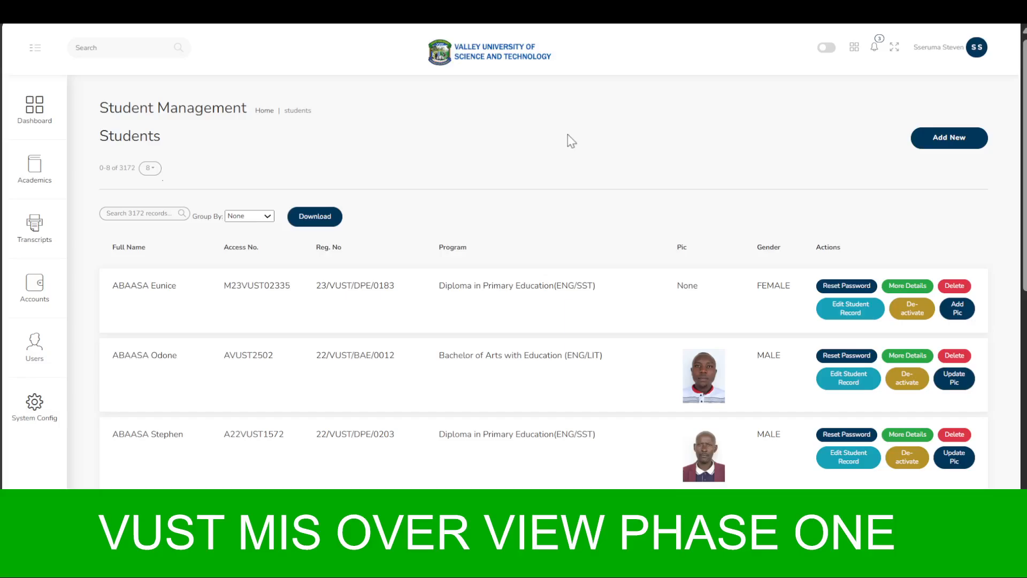
left_click(33, 415)
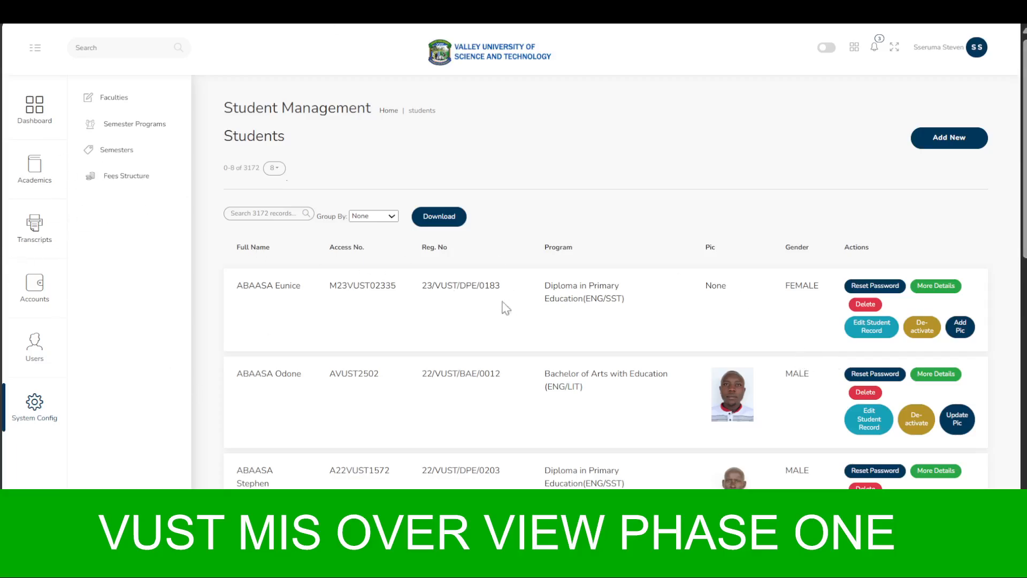
left_click(36, 167)
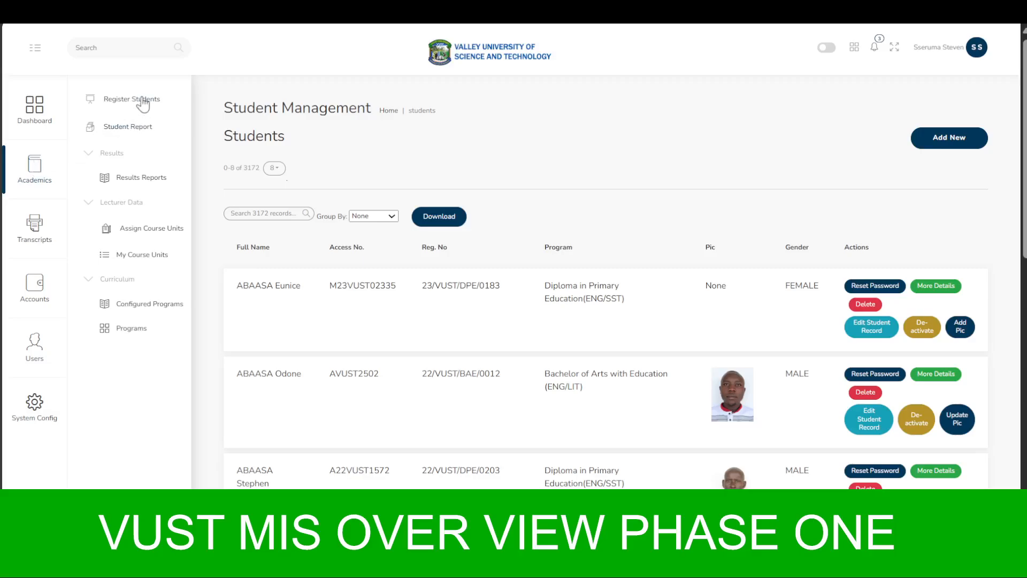
left_click(35, 350)
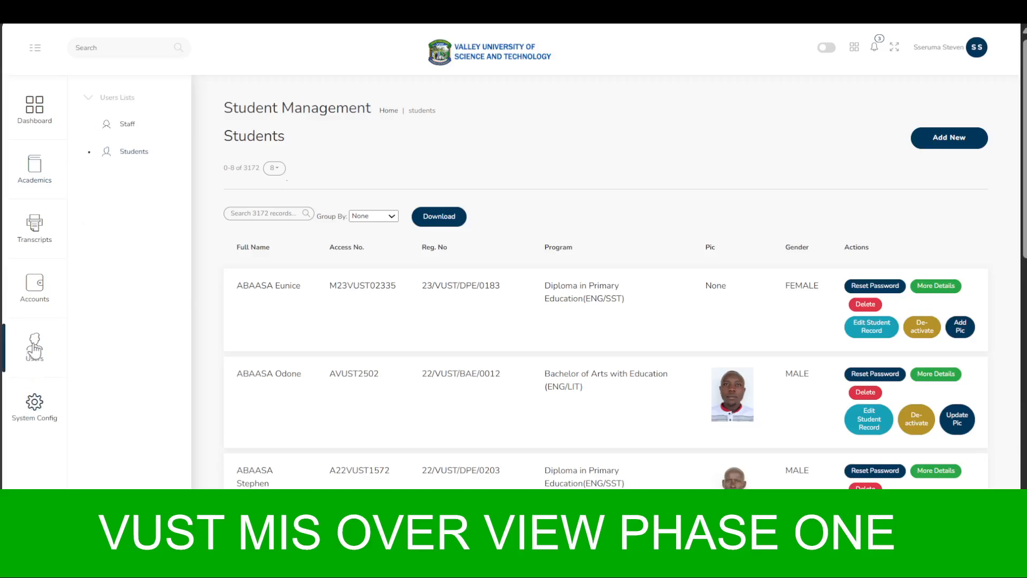
Open academic student registration and filter it by August Semester 2023 and Bachelor of Agribusiness Management and Rural Development.
left_click(29, 172)
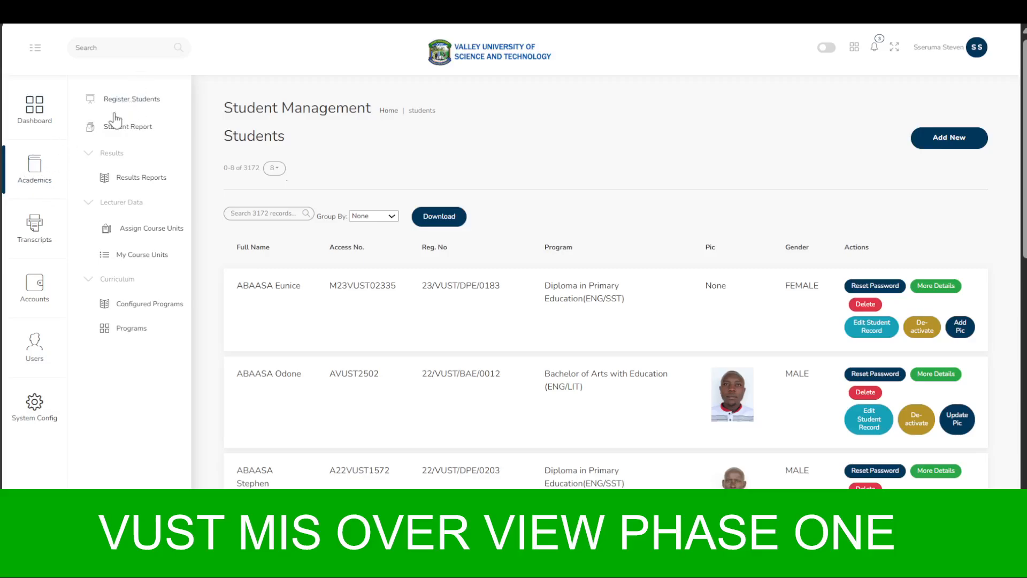
left_click(145, 107)
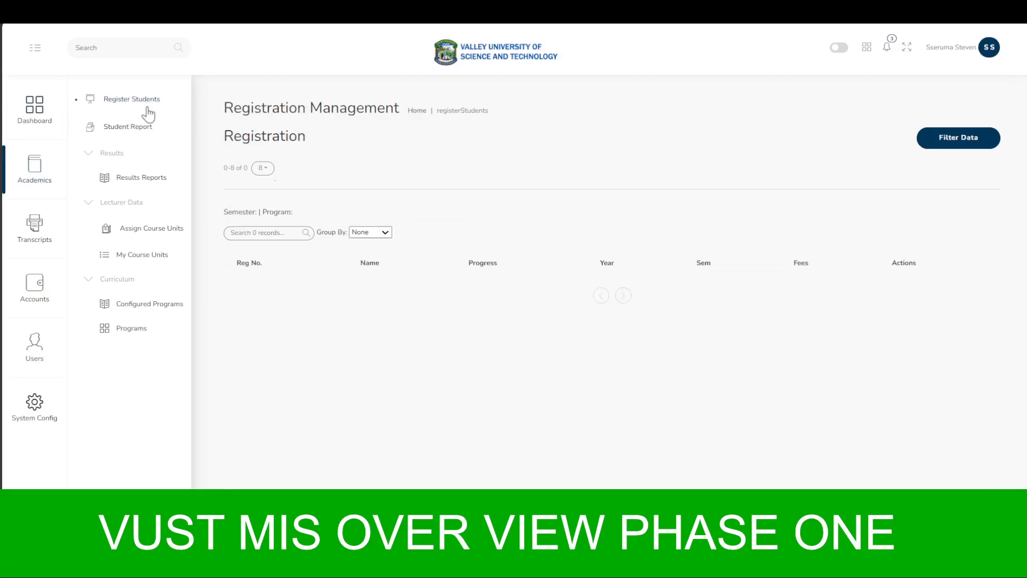
left_click(966, 141)
left_click(926, 124)
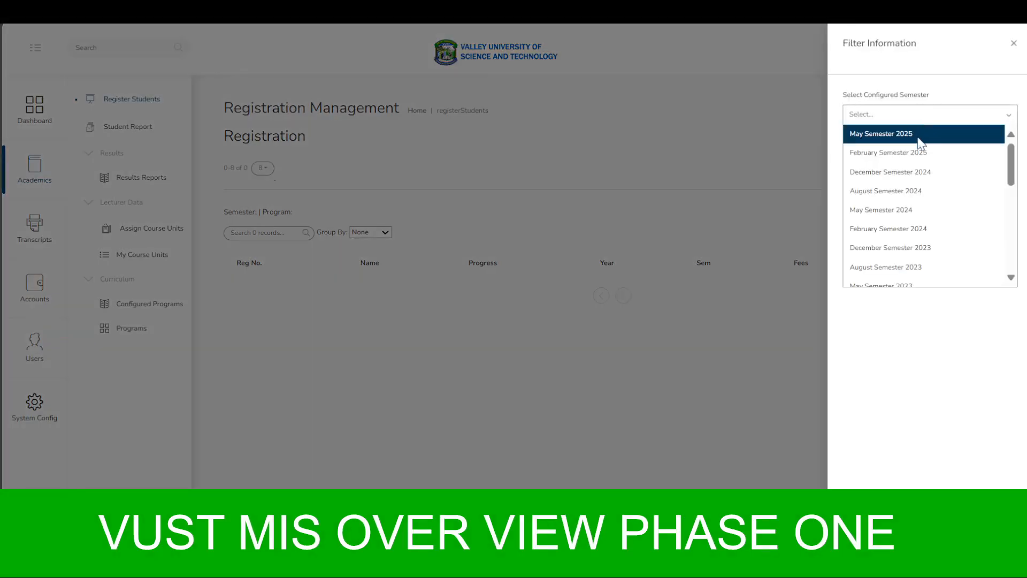
left_click(919, 141)
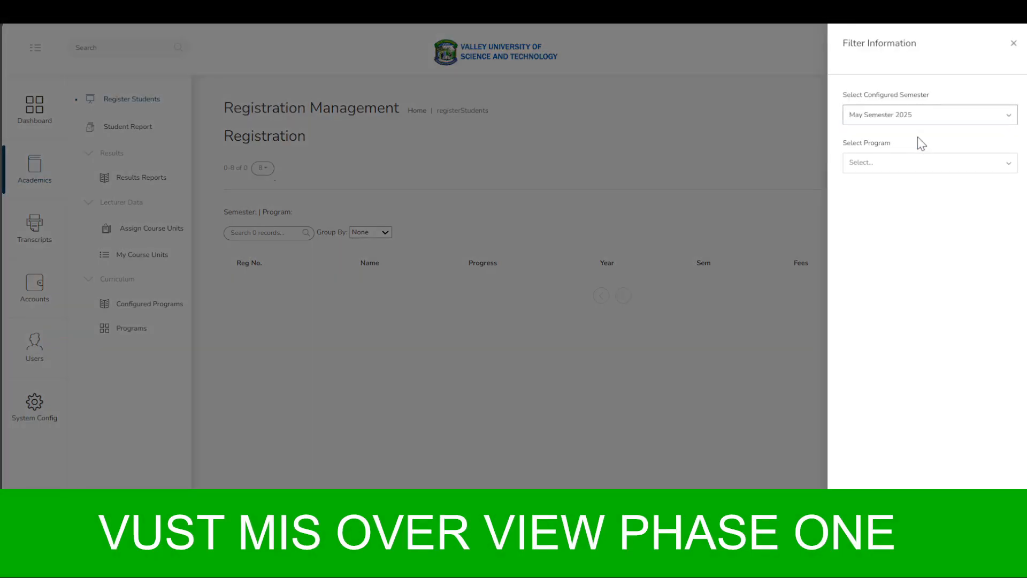
left_click(928, 166)
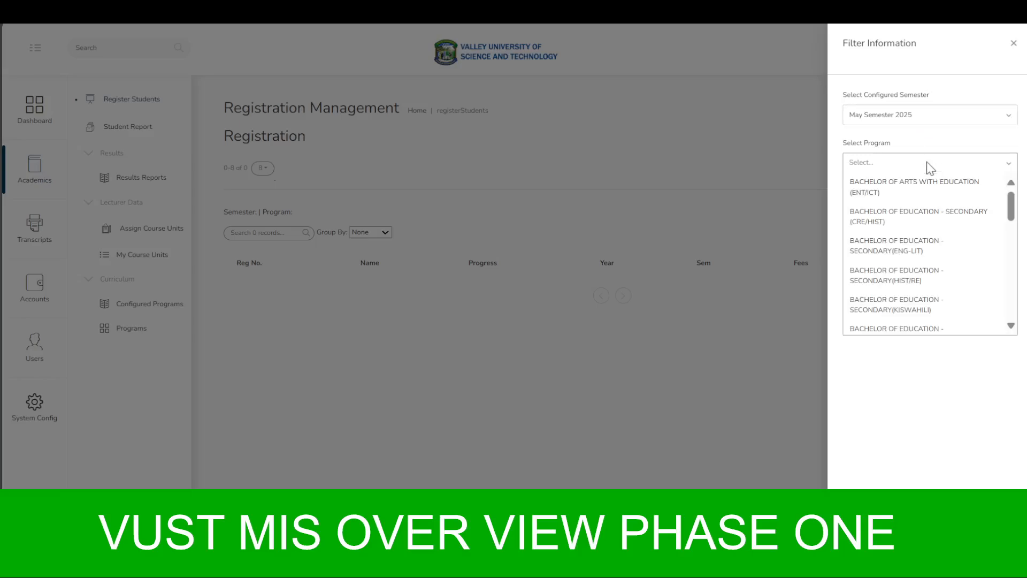
left_click(946, 119)
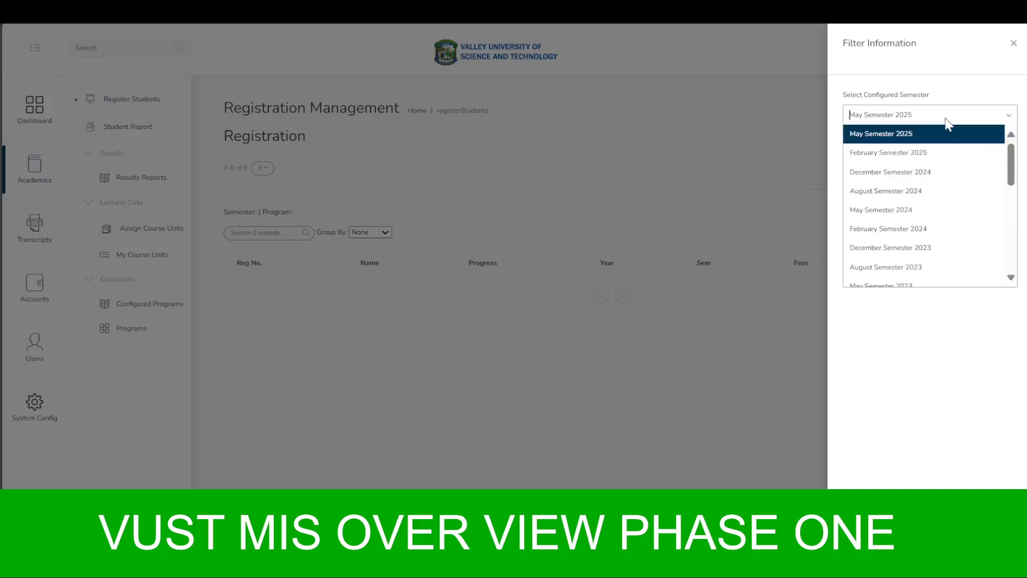
left_click(920, 269)
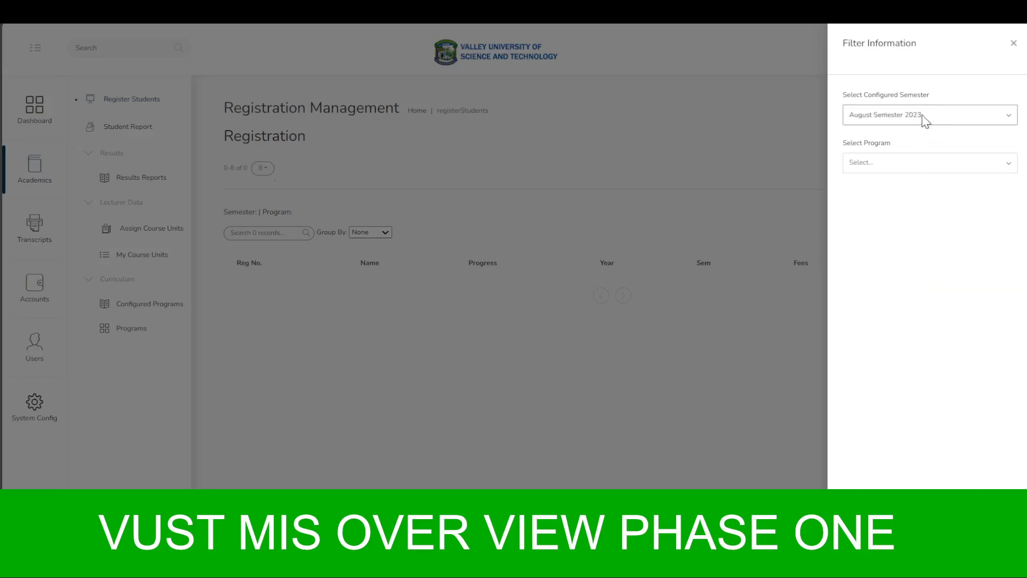
left_click(919, 169)
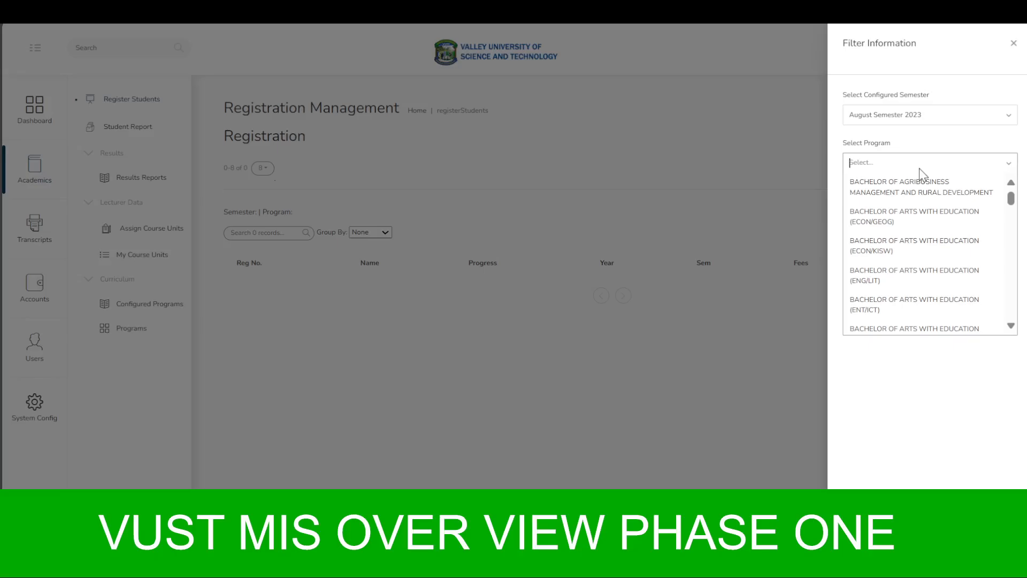
left_click(937, 192)
left_click(811, 388)
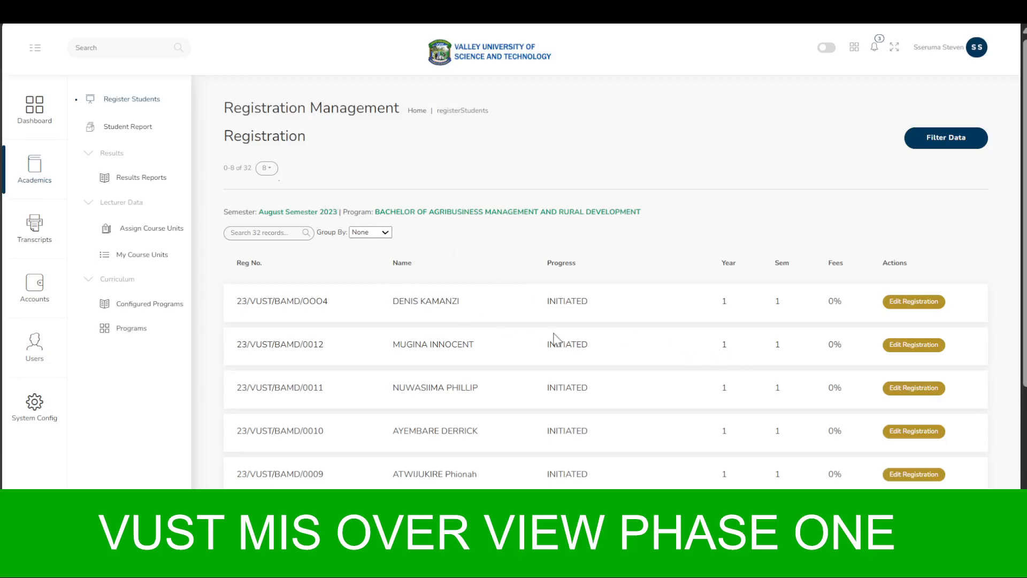
Search the filtered registration records for "kam".
left_click(279, 236)
left_click(266, 234)
type("m")
key("BackSpace")
type("ka")
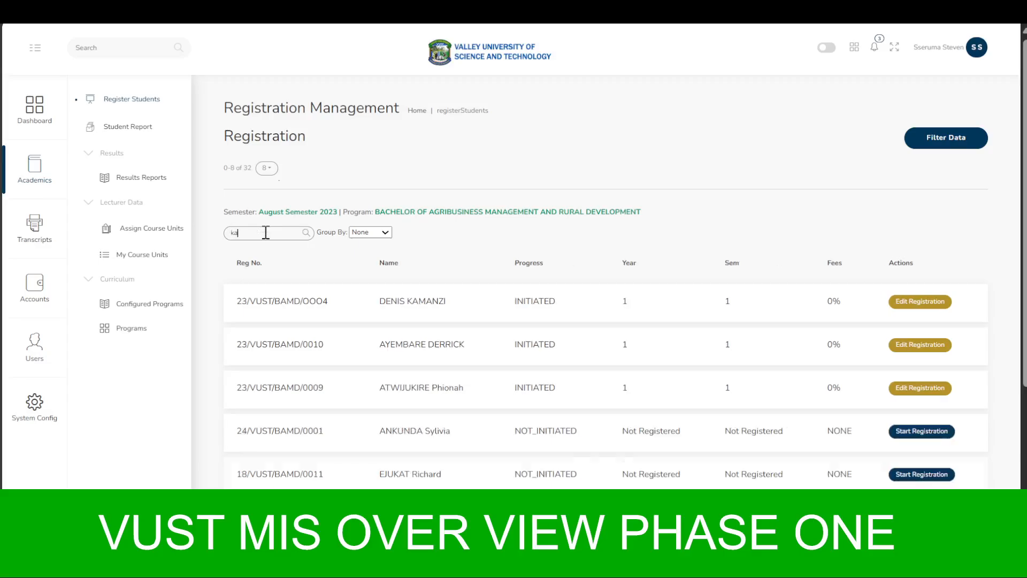
type("m")
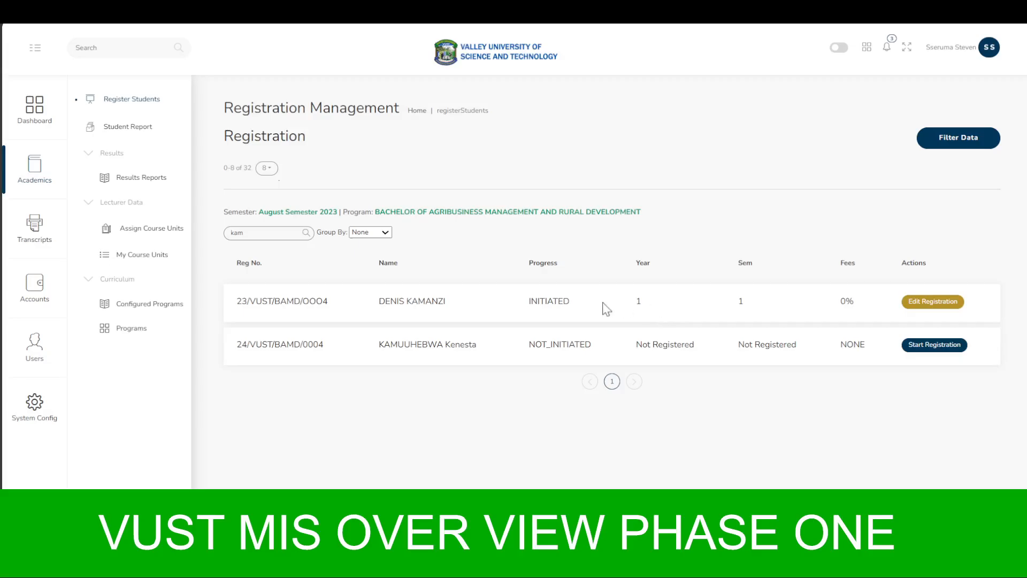
Edit the first matching student's registration to year 1, semester 2 and save it.
left_click(931, 306)
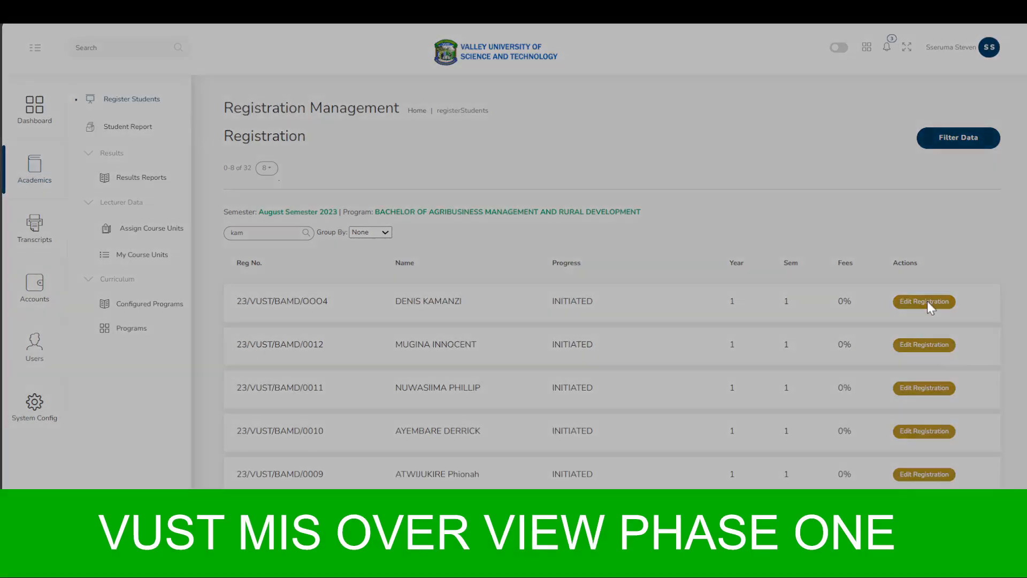
left_click(348, 328)
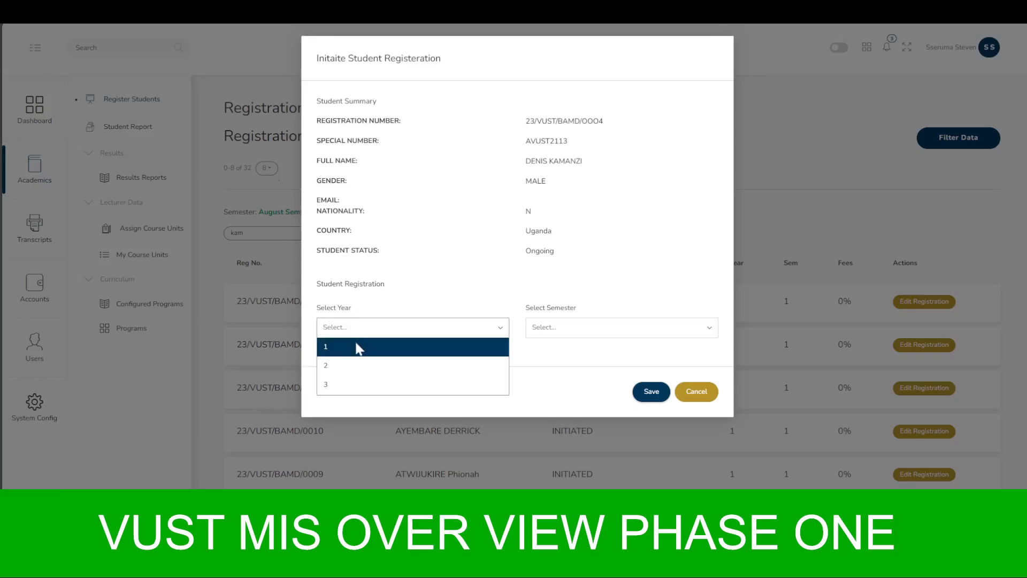
left_click(356, 364)
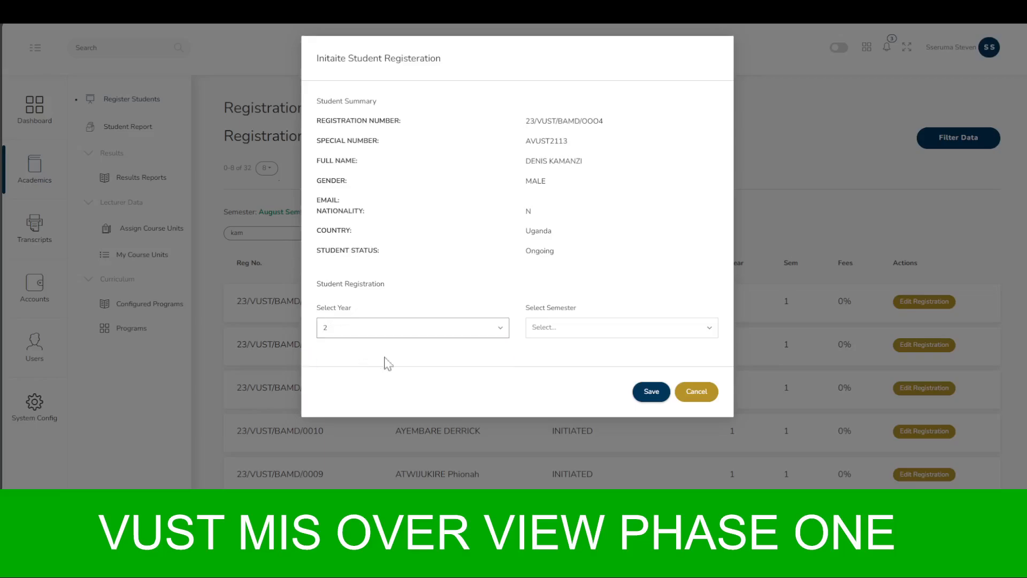
left_click(455, 333)
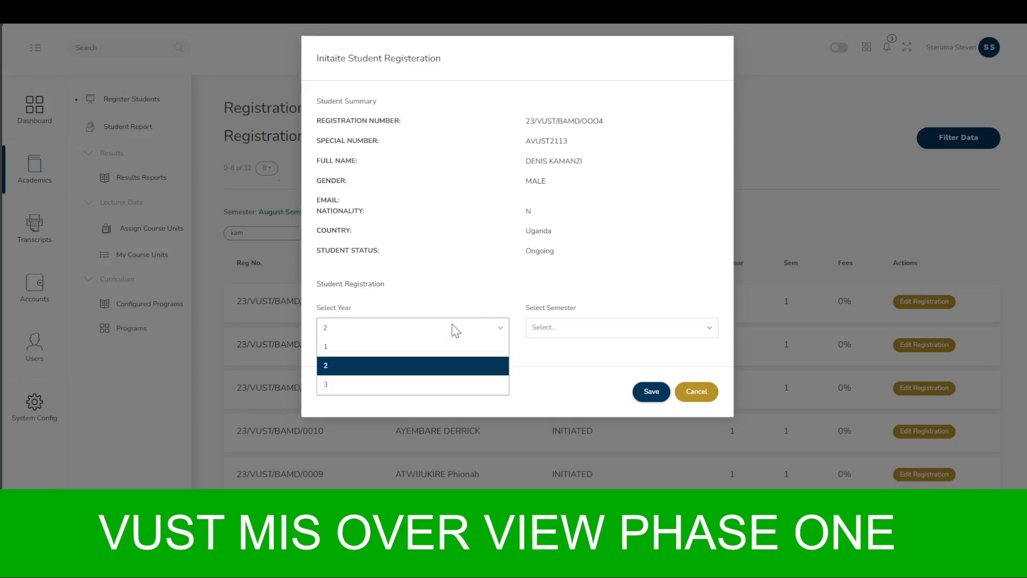
left_click(403, 346)
left_click(551, 333)
left_click(535, 365)
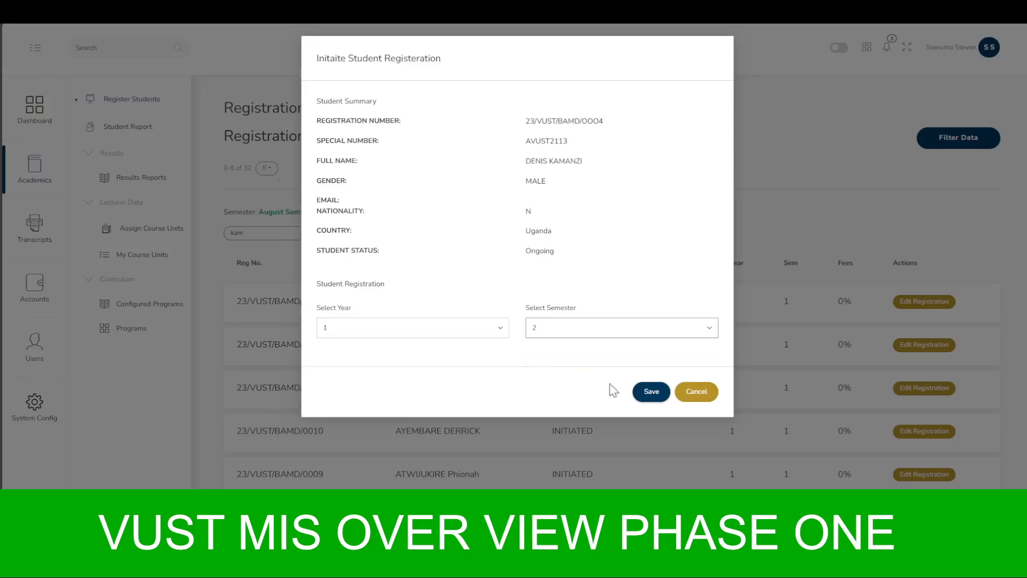
left_click(649, 392)
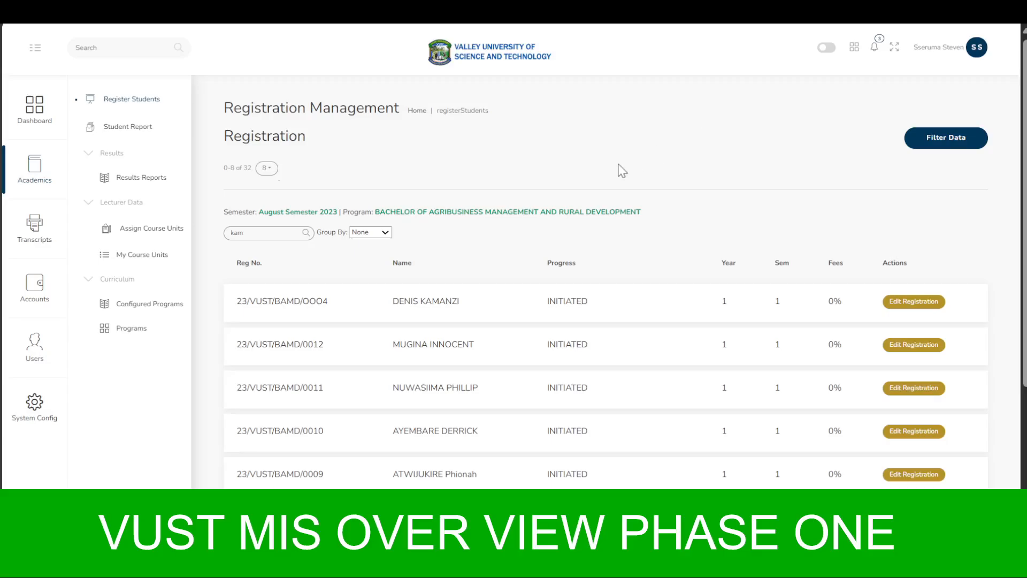
Search the registrations for "kam" and start the registration of the student not yet initiated, choosing the year and semester and saving it.
left_click(257, 231)
type("a")
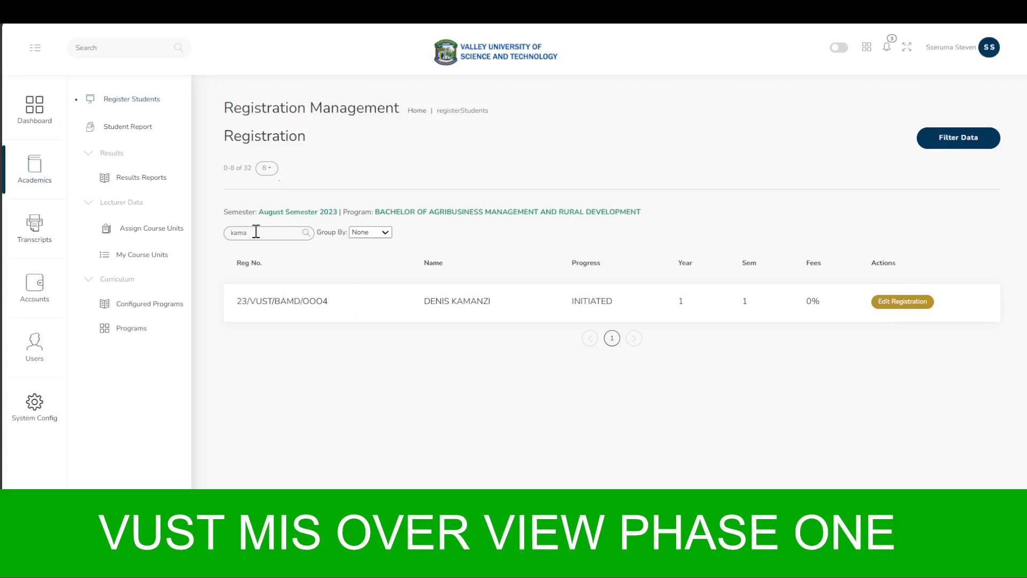
key("BackSpace")
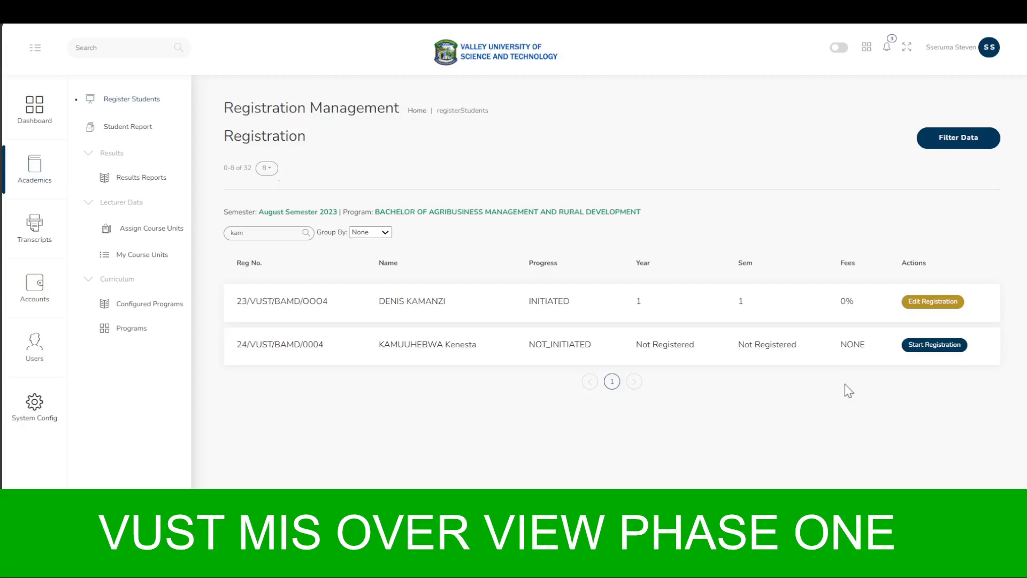
left_click(934, 345)
left_click(386, 327)
left_click(365, 349)
left_click(541, 328)
left_click(559, 347)
left_click(652, 393)
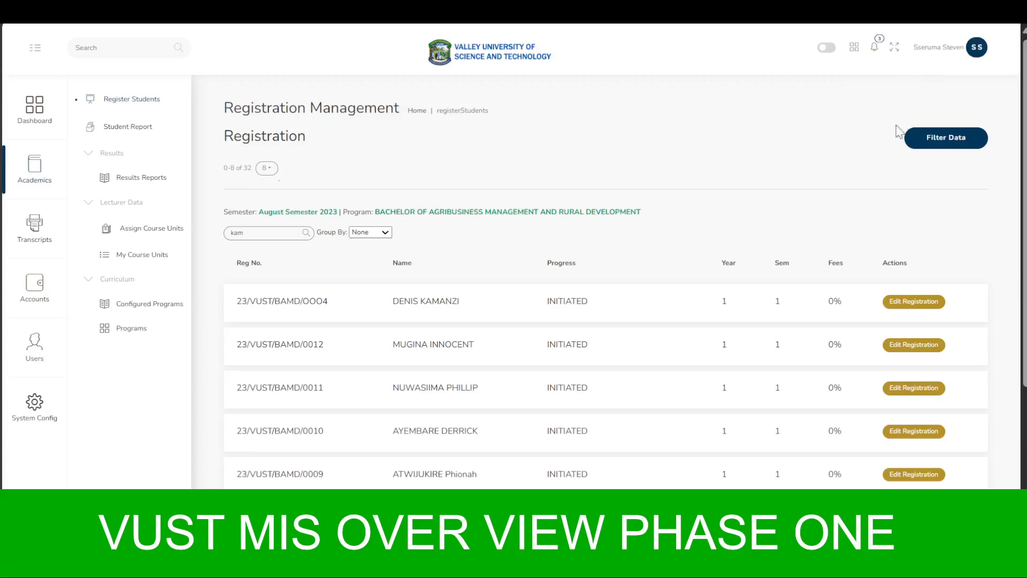
Open the student report and filter it by Faculty Of Education and Department Of Education - In- Service.
left_click(129, 128)
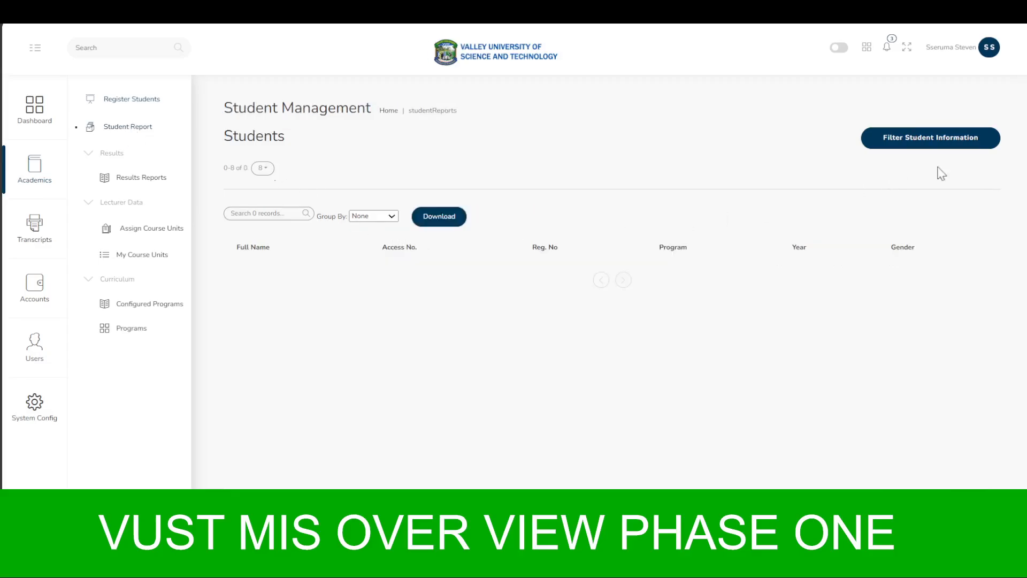
left_click(950, 141)
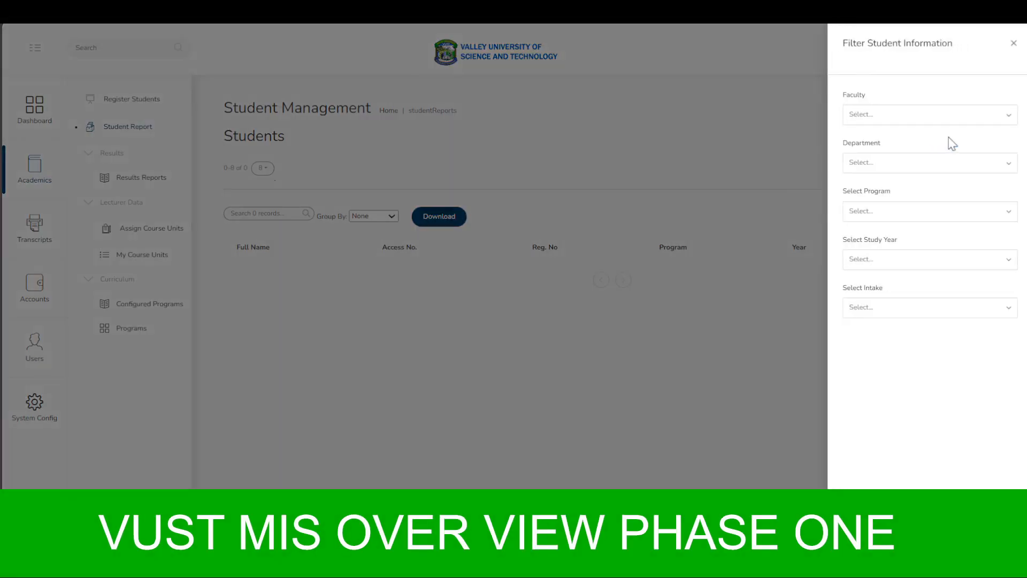
left_click(940, 114)
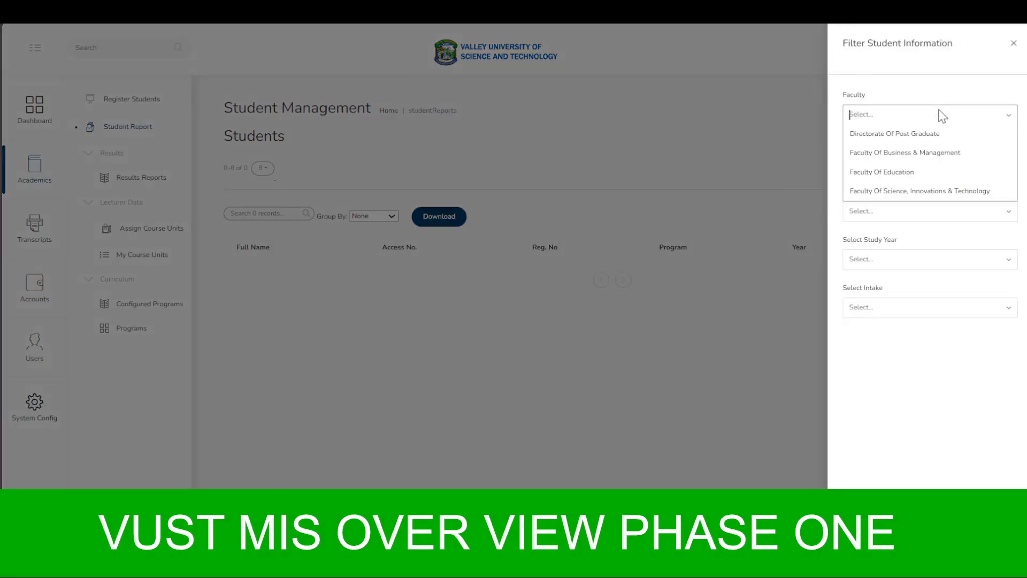
left_click(921, 163)
left_click(921, 162)
left_click(920, 181)
Filter the report further by Diploma in Primary Education(ENG/SST), Year I and May Semester intake, and close the filter form.
left_click(927, 210)
left_click(927, 210)
left_click(928, 212)
left_click(928, 212)
left_click(928, 212)
type("eng/s")
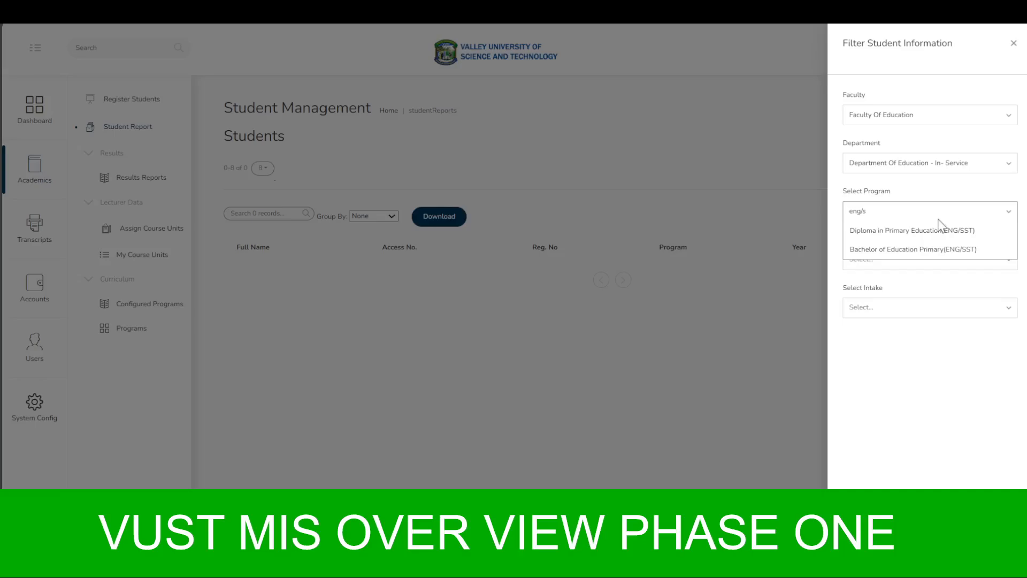
left_click(941, 231)
left_click(945, 263)
left_click(913, 278)
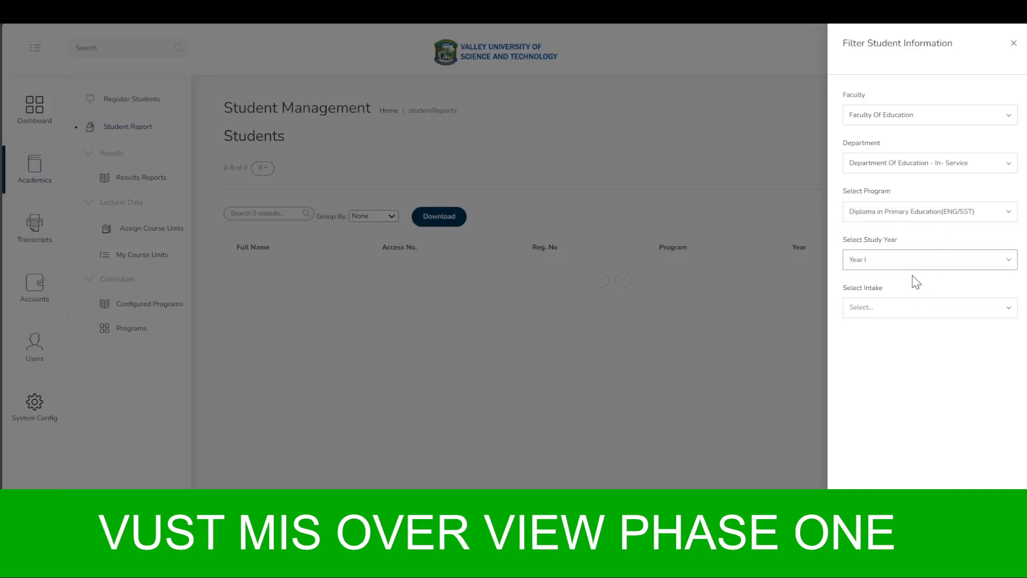
left_click(949, 314)
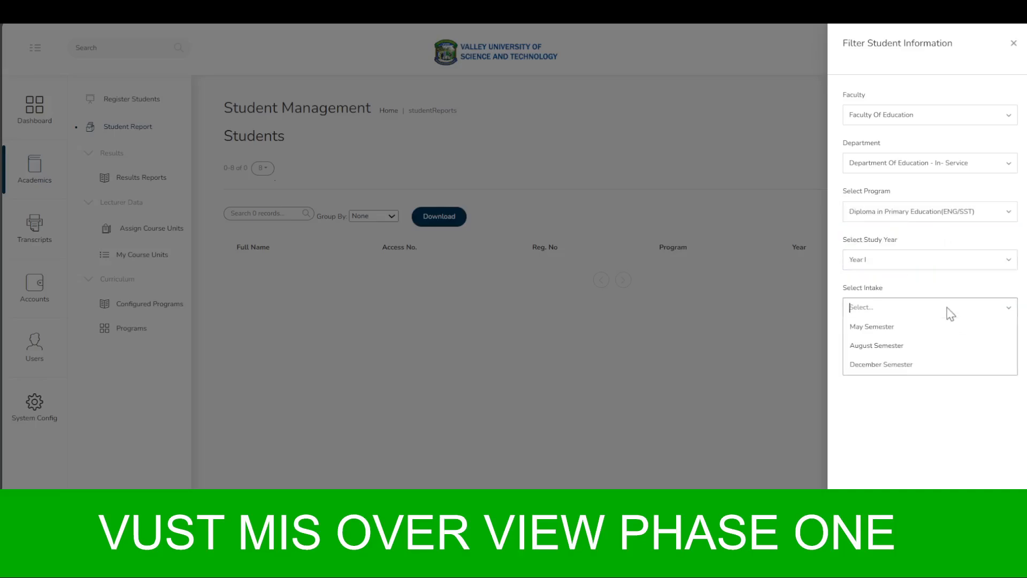
left_click(918, 334)
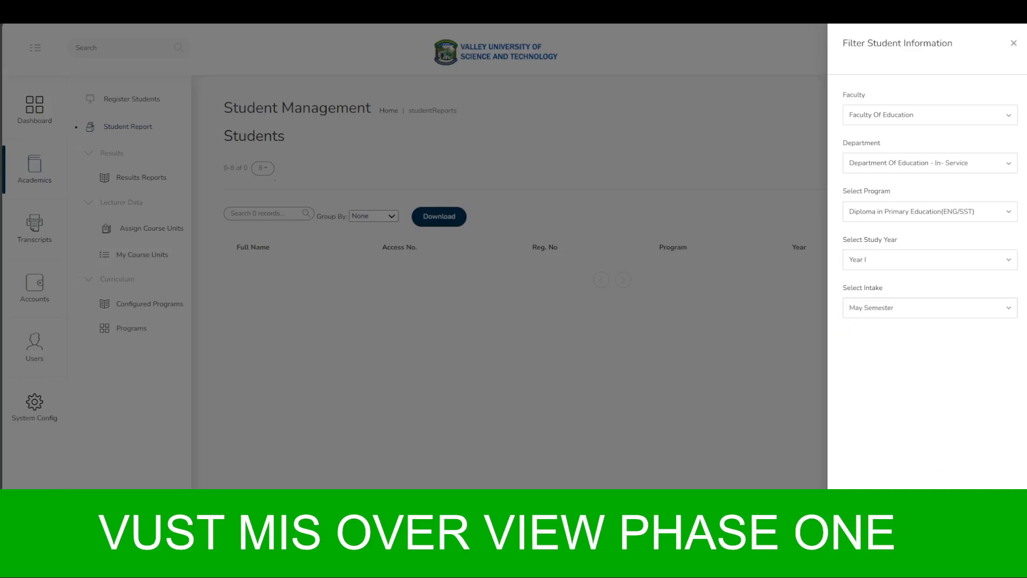
left_click(512, 361)
Download the filtered student report and look through the first page of listed students.
left_click(441, 222)
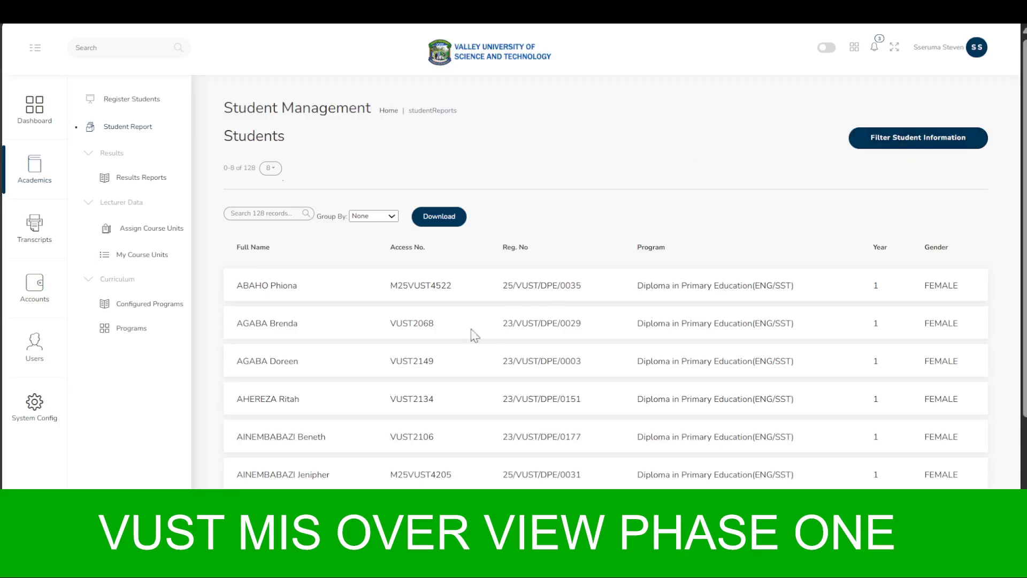
scroll(493, 322, "down", 3)
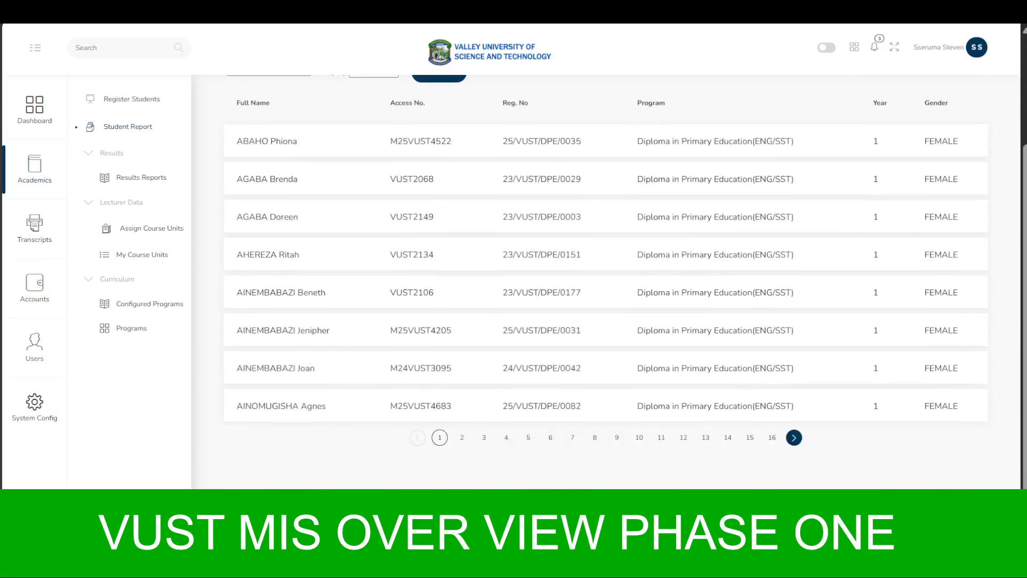
scroll(606, 300, "up", 3)
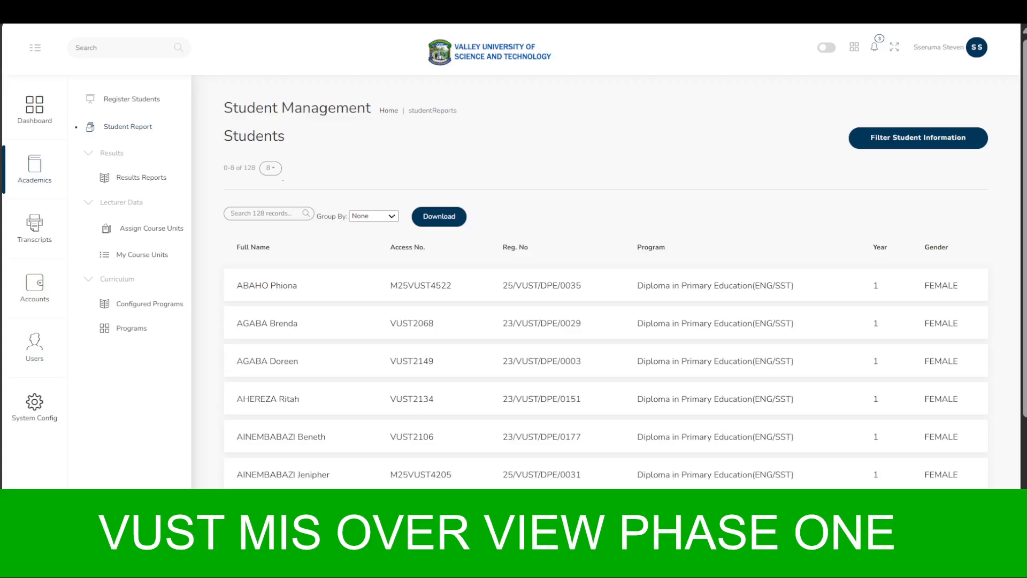